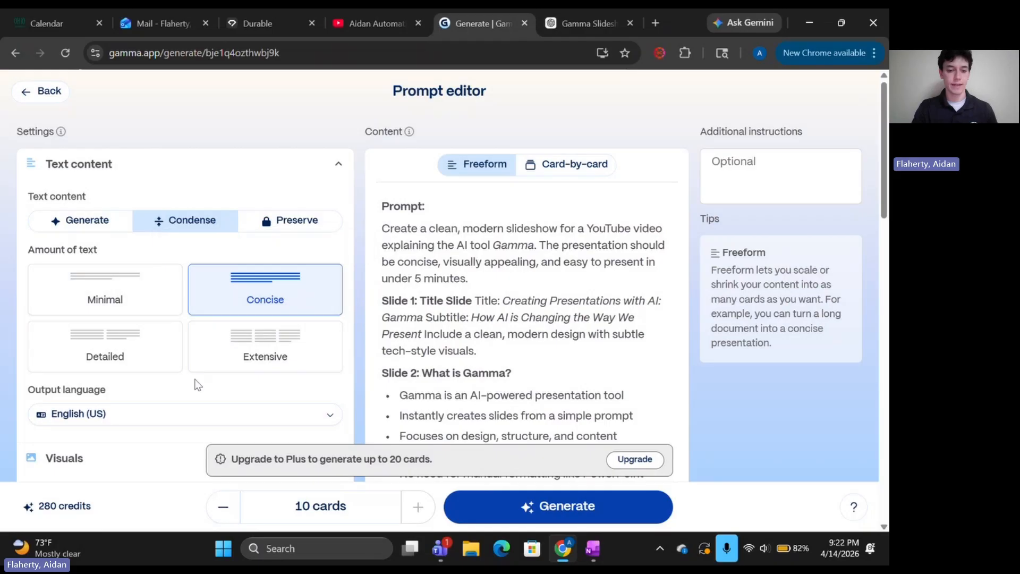
# Look through the available output languages for the presentation
pyautogui.scroll(-3, 225, 313)
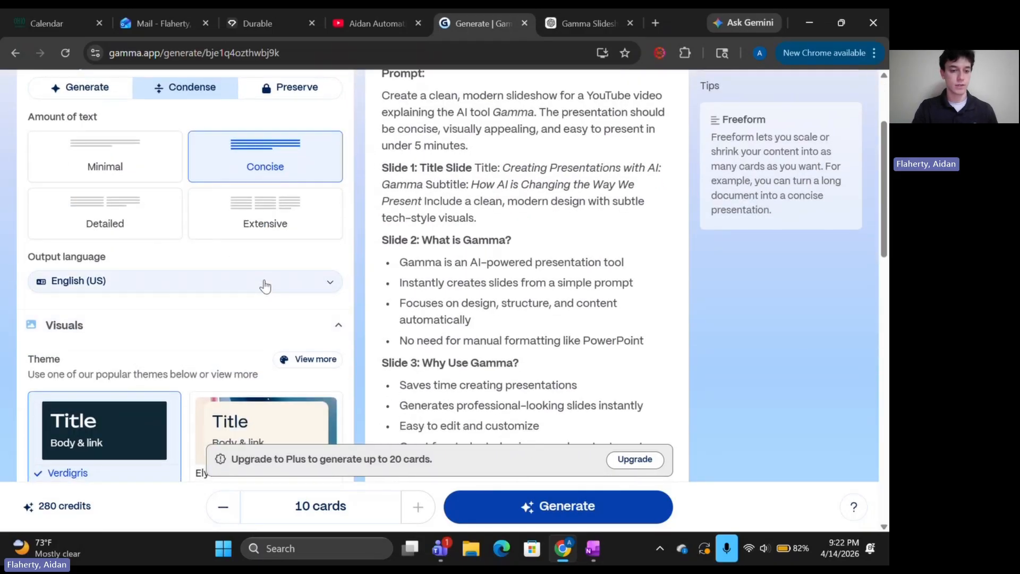
pyautogui.click(264, 285)
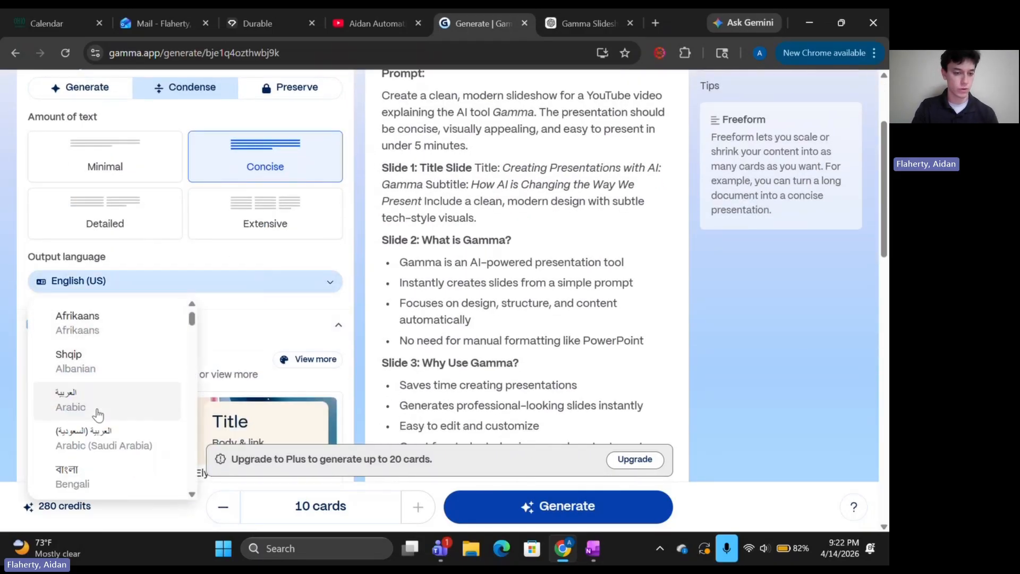
pyautogui.scroll(-4, 99, 412)
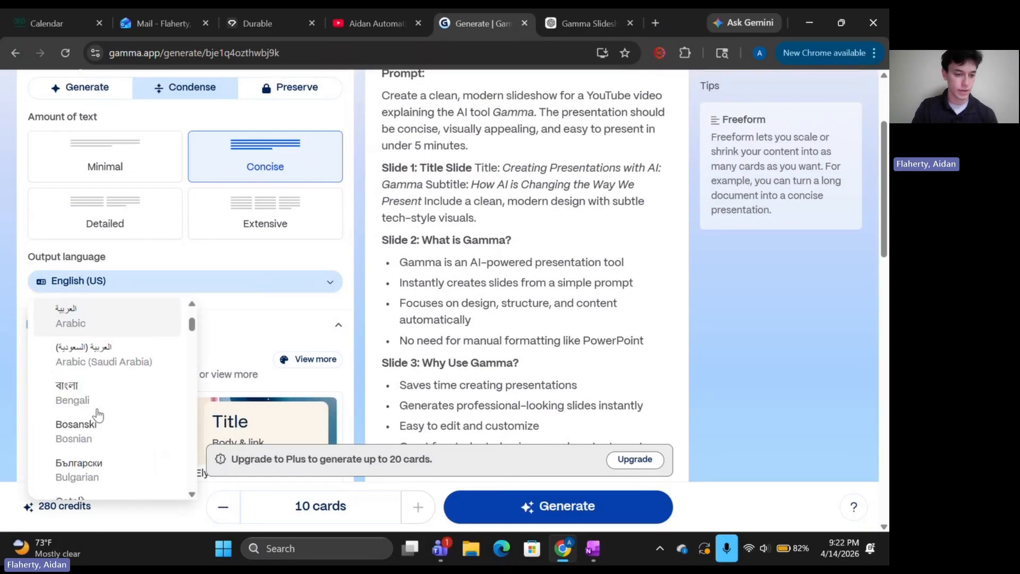
pyautogui.click(250, 302)
# Browse the full theme collection and apply the Zephyr theme to the presentation
pyautogui.scroll(-4, 238, 302)
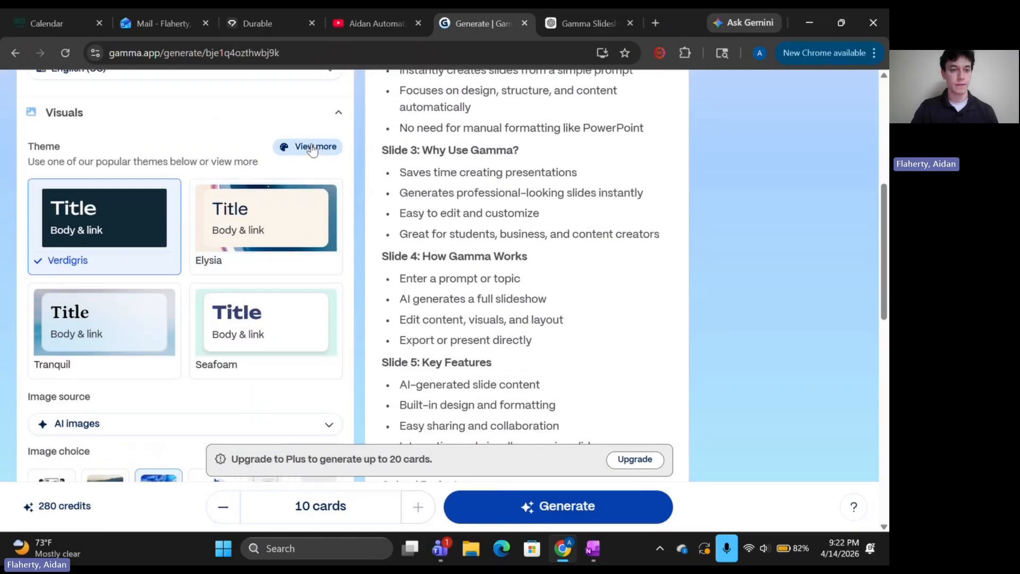
pyautogui.click(313, 148)
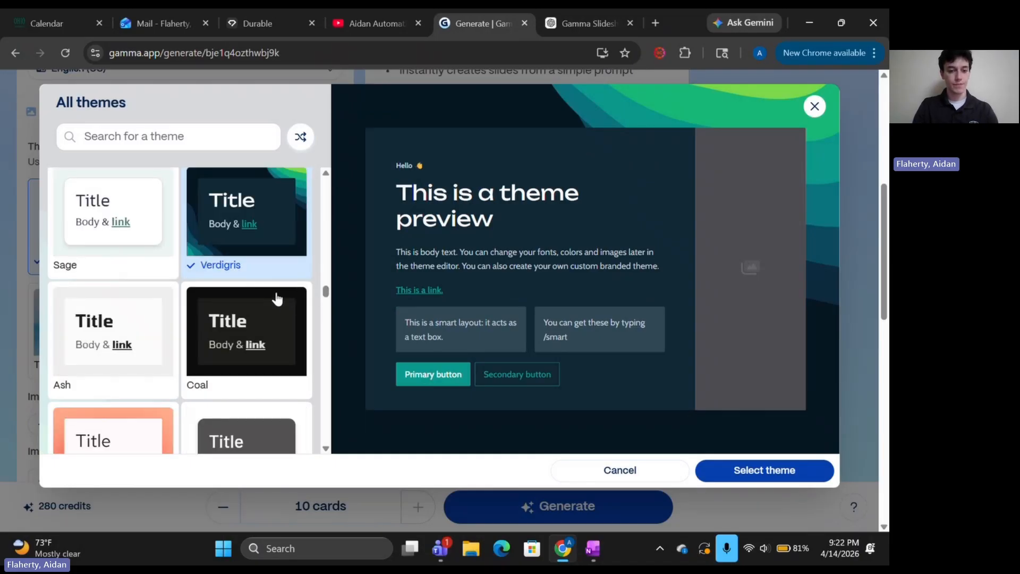
pyautogui.scroll(-1, 277, 299)
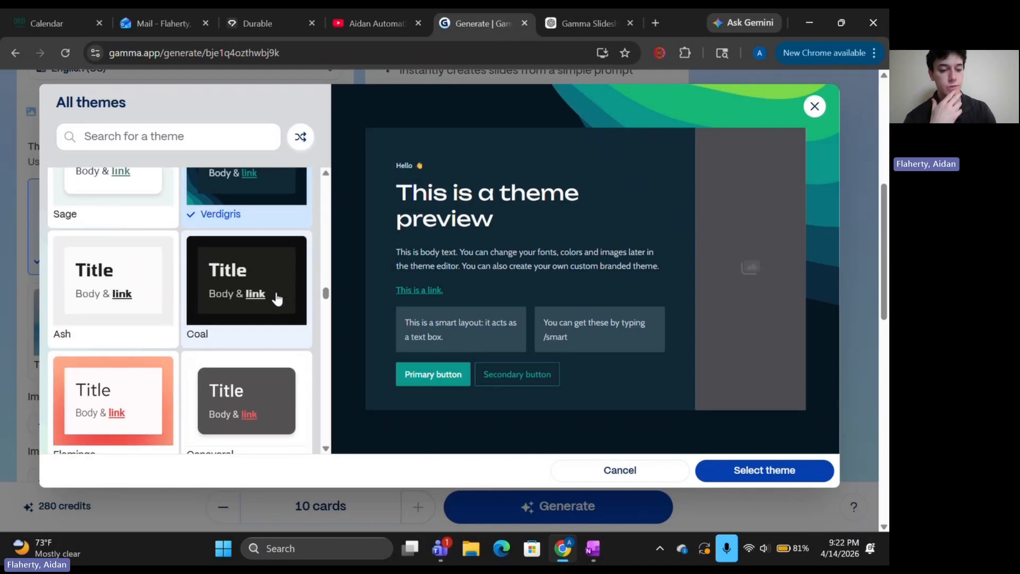
pyautogui.scroll(-3, 277, 299)
pyautogui.scroll(-2, 277, 299)
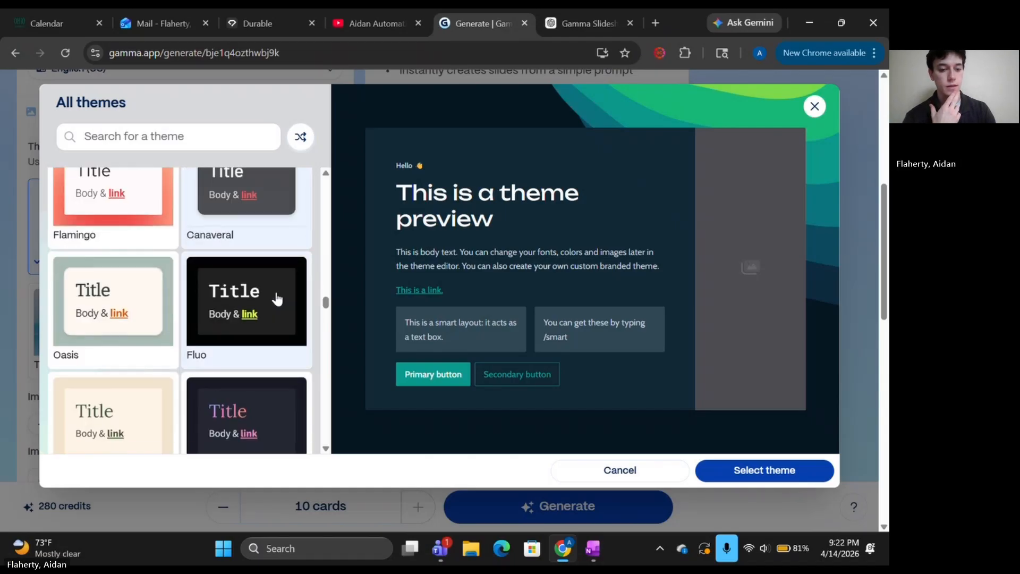
pyautogui.scroll(-2, 277, 299)
pyautogui.scroll(-3, 277, 299)
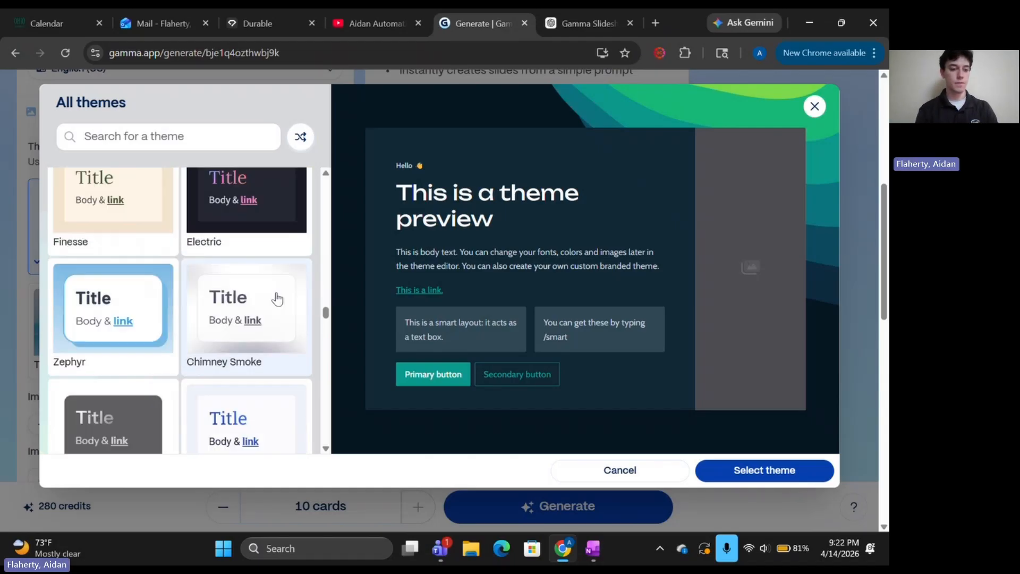
pyautogui.click(119, 313)
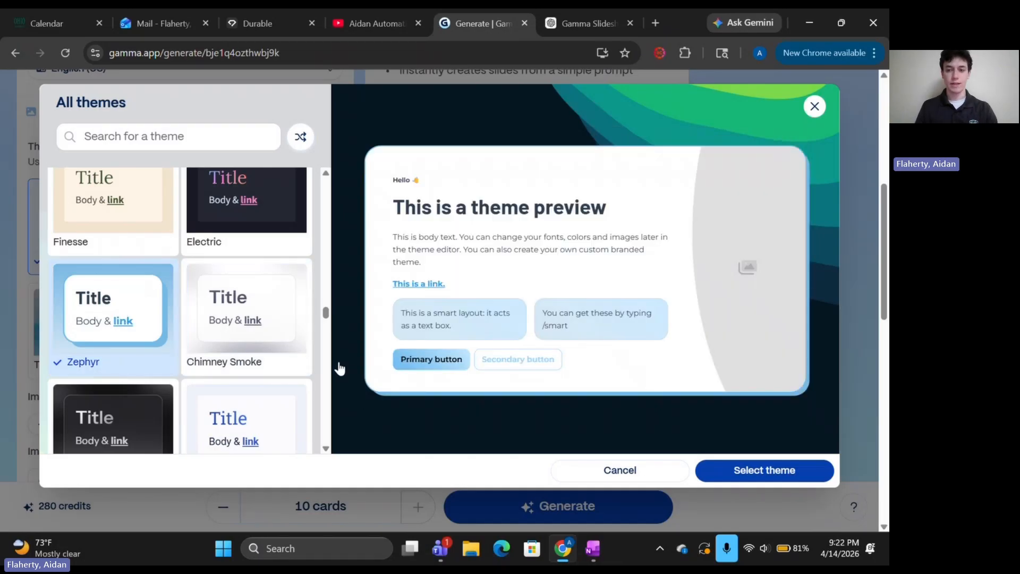
pyautogui.click(728, 475)
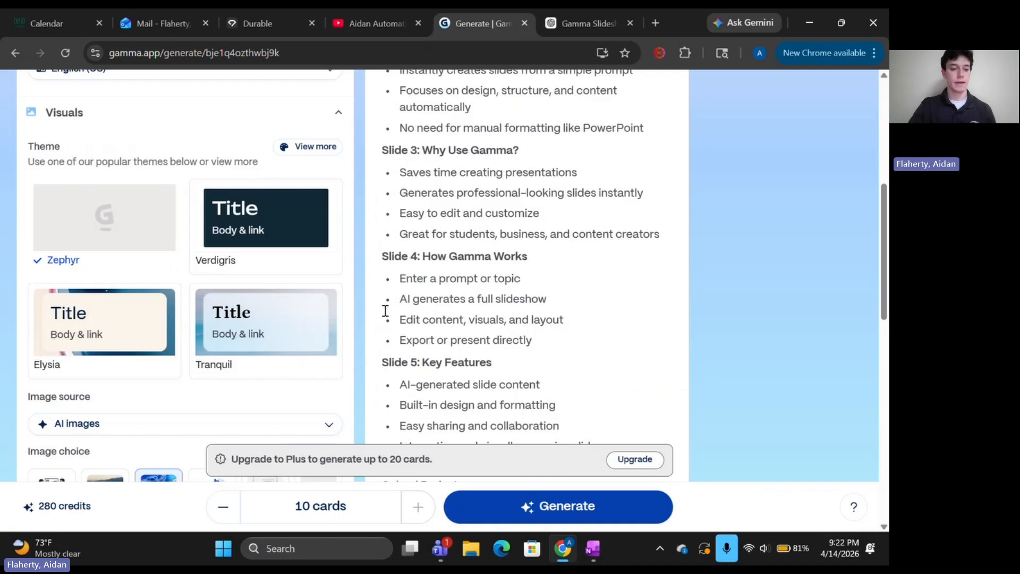
# Review the available image source options, from stock photos to not adding images
pyautogui.scroll(-3, 136, 393)
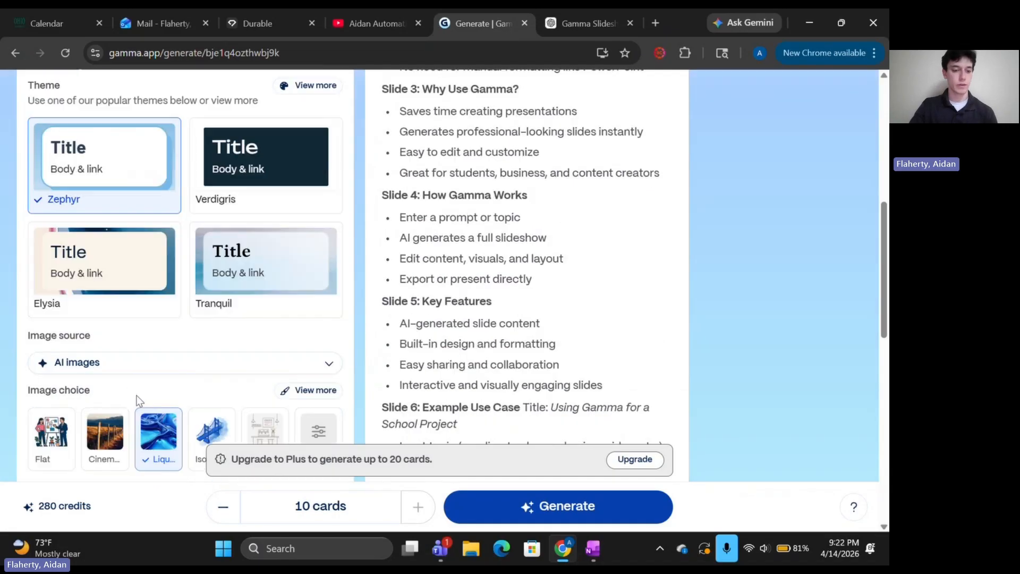
pyautogui.click(258, 338)
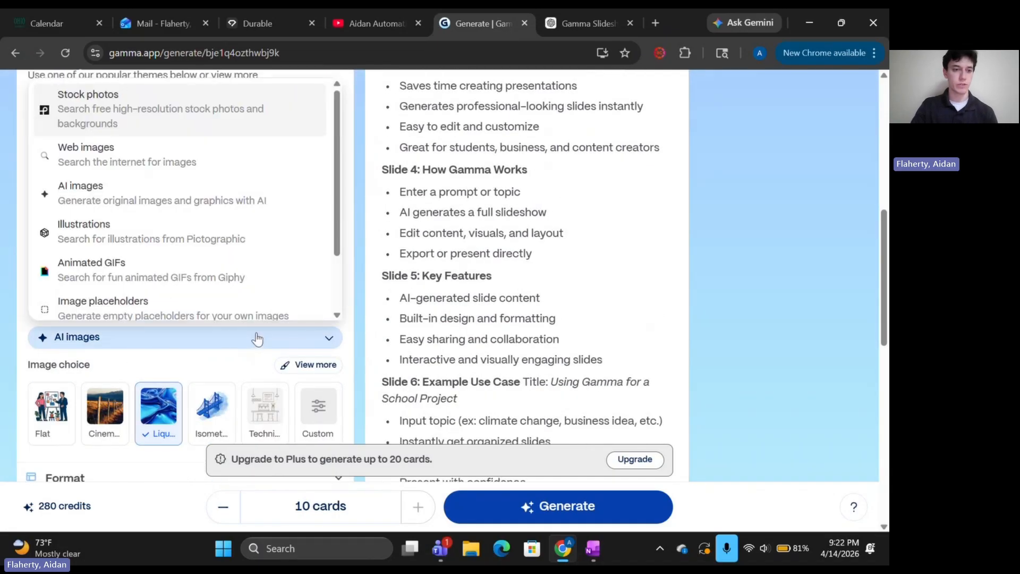
pyautogui.scroll(-1, 202, 206)
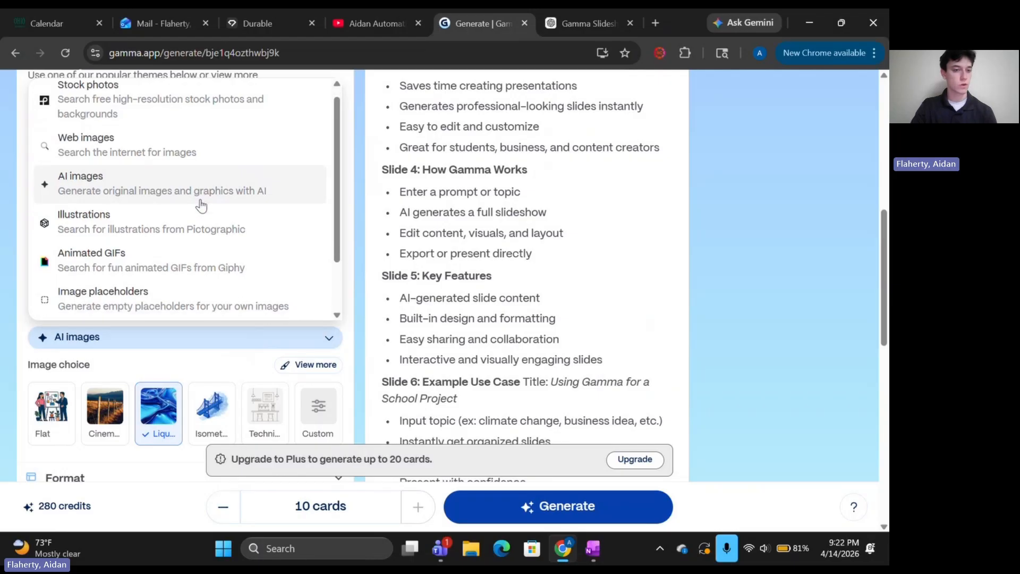
pyautogui.scroll(-1, 228, 213)
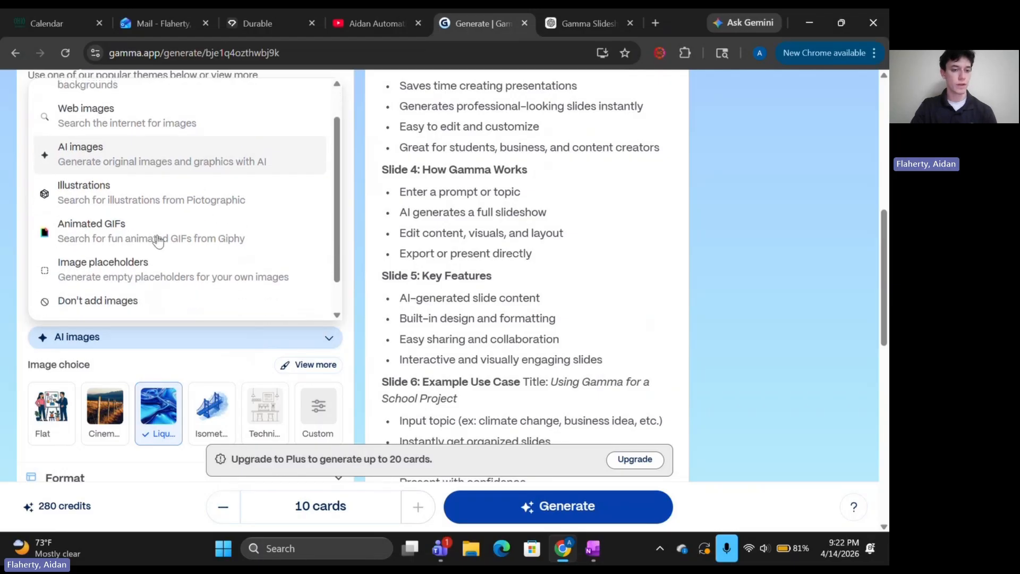
pyautogui.scroll(-1, 186, 265)
pyautogui.click(280, 337)
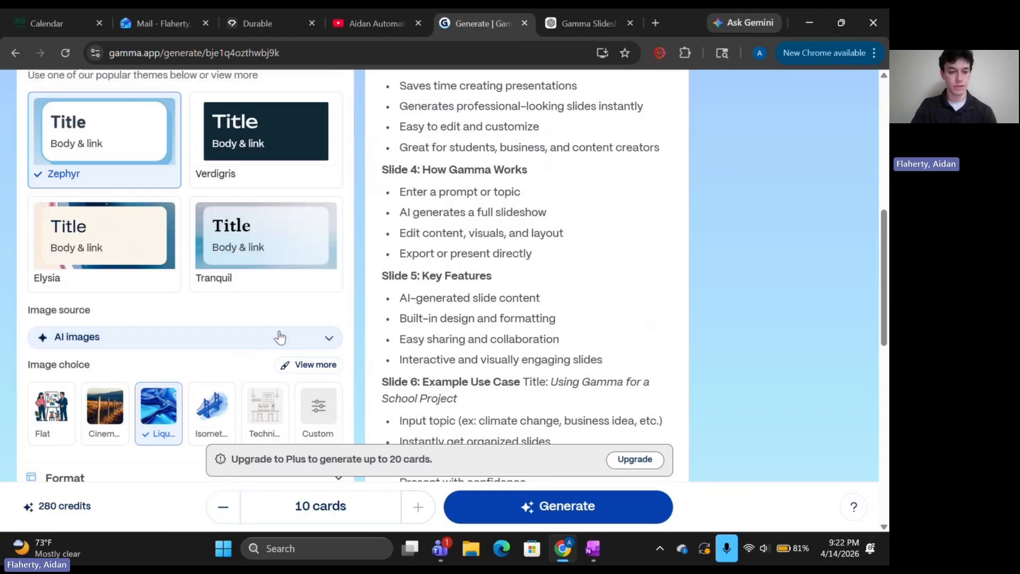
# Browse all image styles, compare Neon Glow with Cinematic, and save Neon Glow as the image choice
pyautogui.click(304, 364)
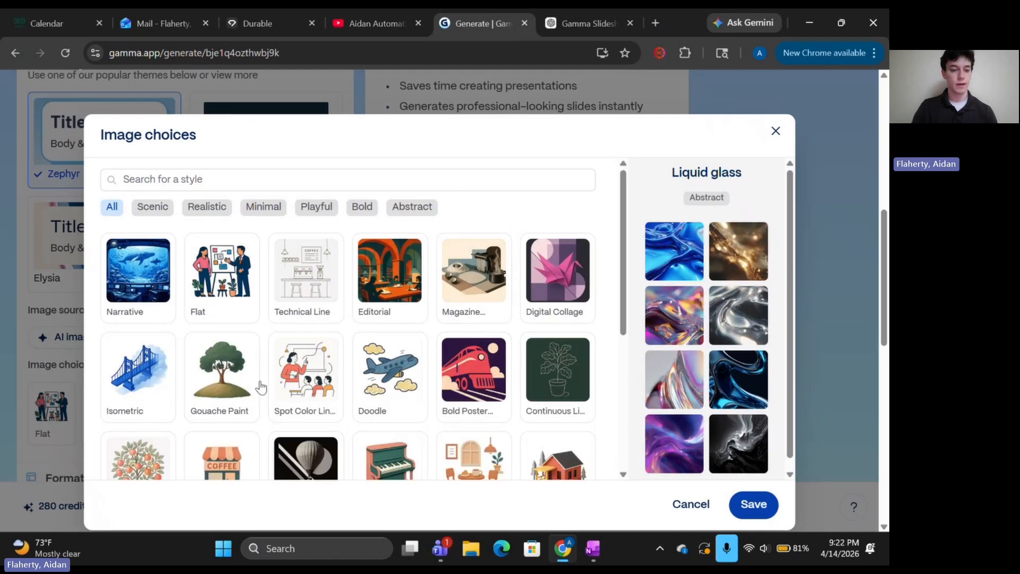
pyautogui.scroll(-3, 223, 377)
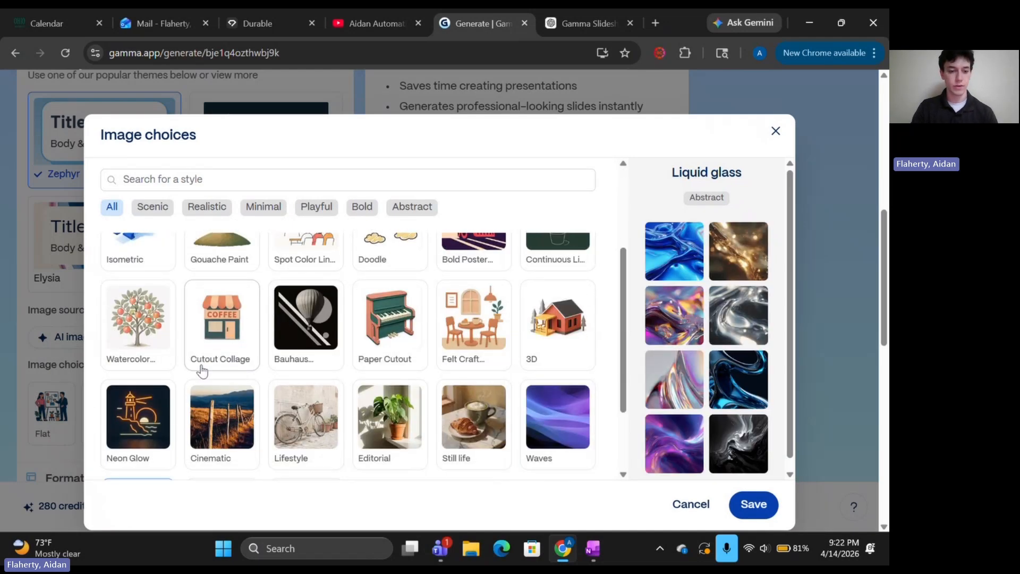
pyautogui.scroll(-2, 202, 371)
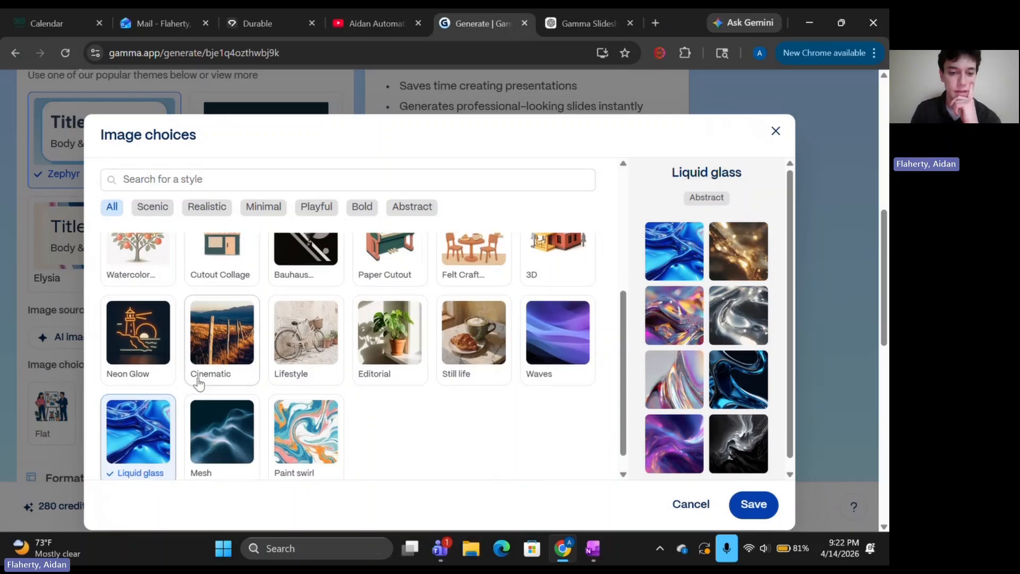
pyautogui.click(157, 355)
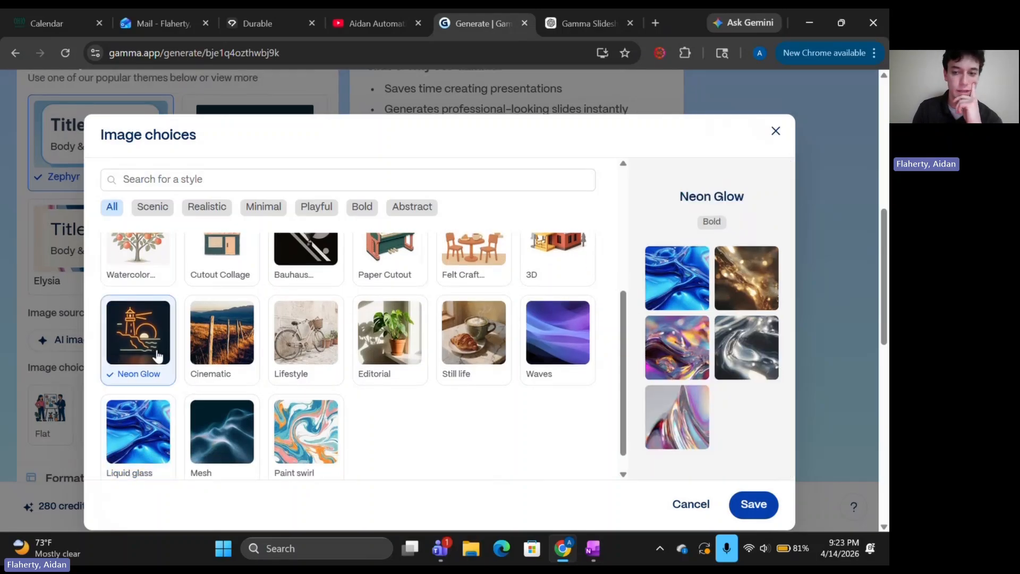
pyautogui.click(213, 353)
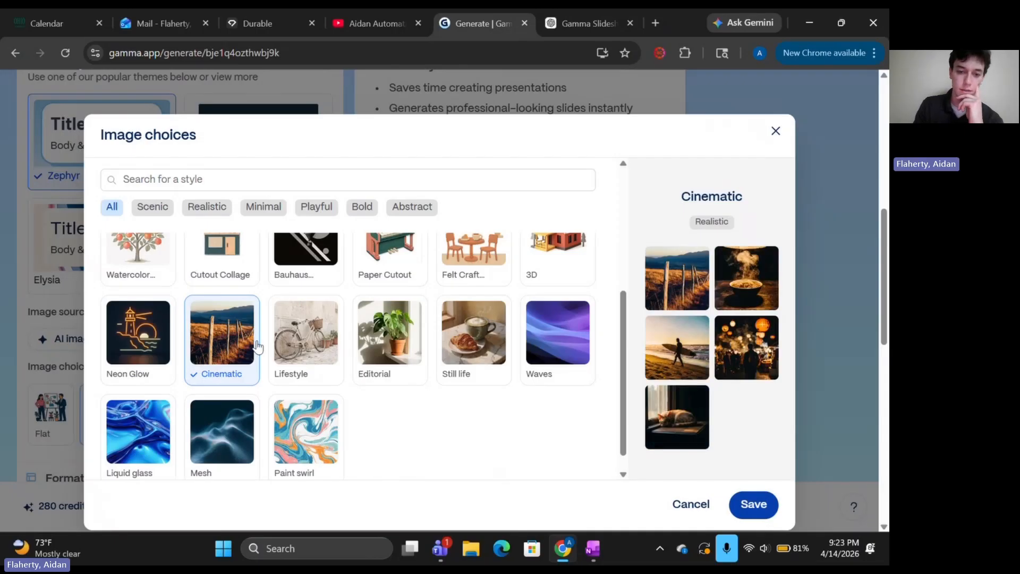
pyautogui.click(149, 344)
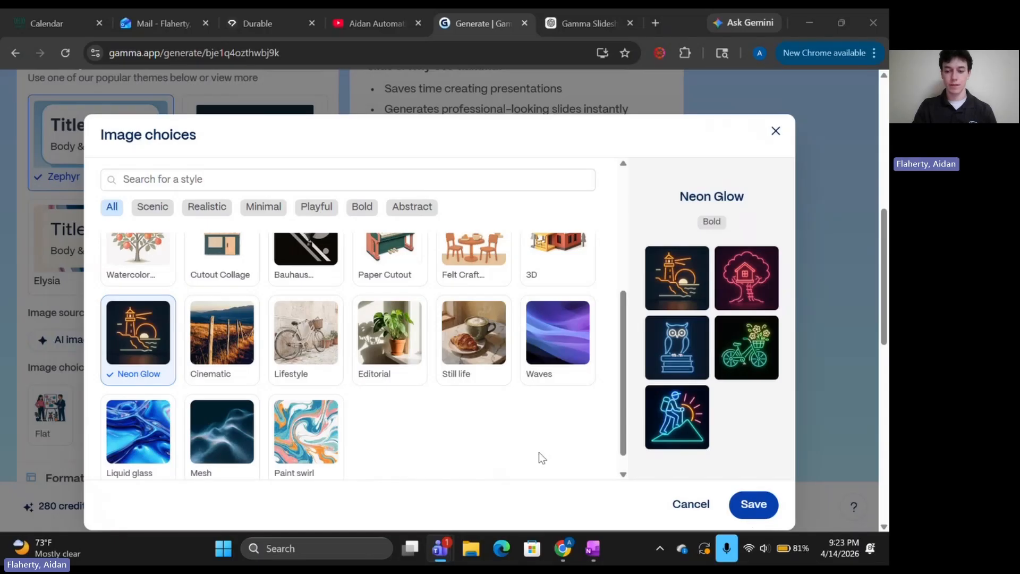
pyautogui.click(753, 504)
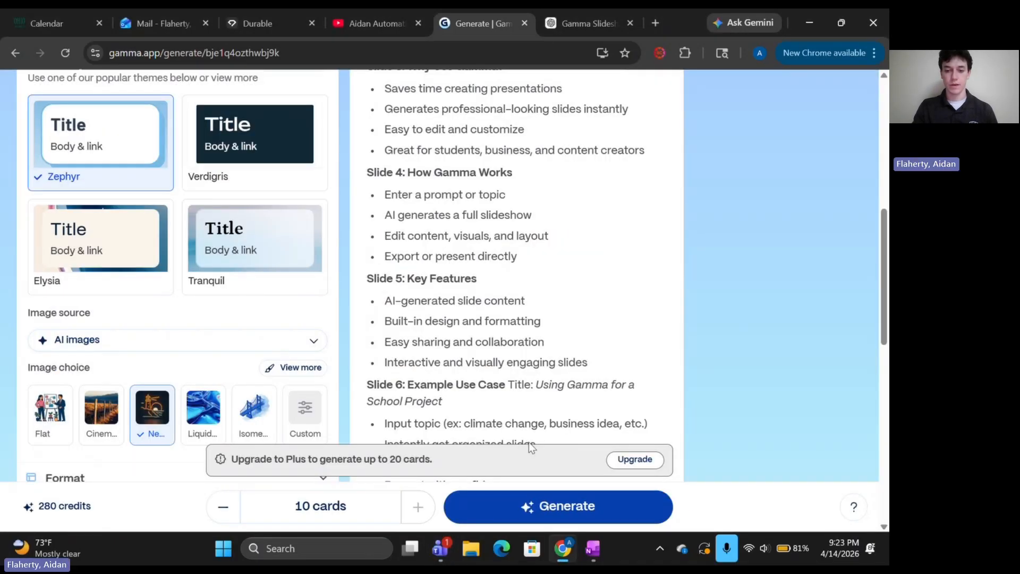
# Reduce the number of cards to five and generate the presentation
pyautogui.scroll(-3, 247, 367)
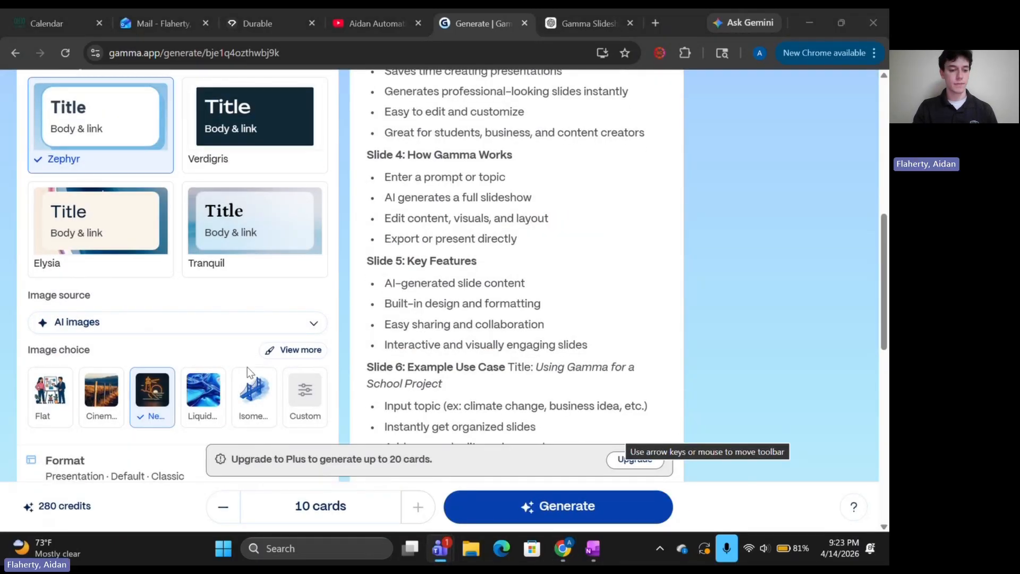
pyautogui.click(318, 296)
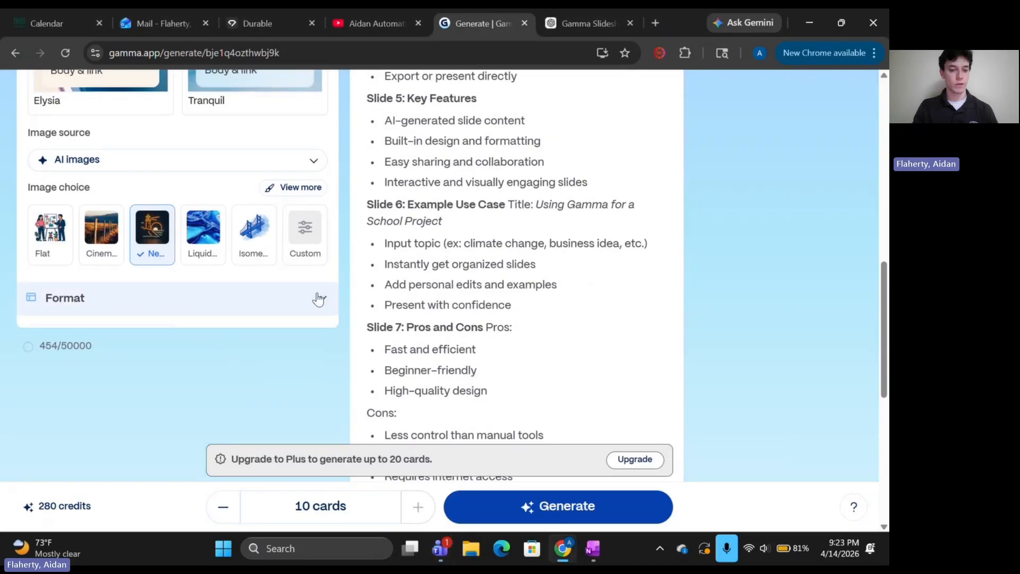
pyautogui.click(287, 302)
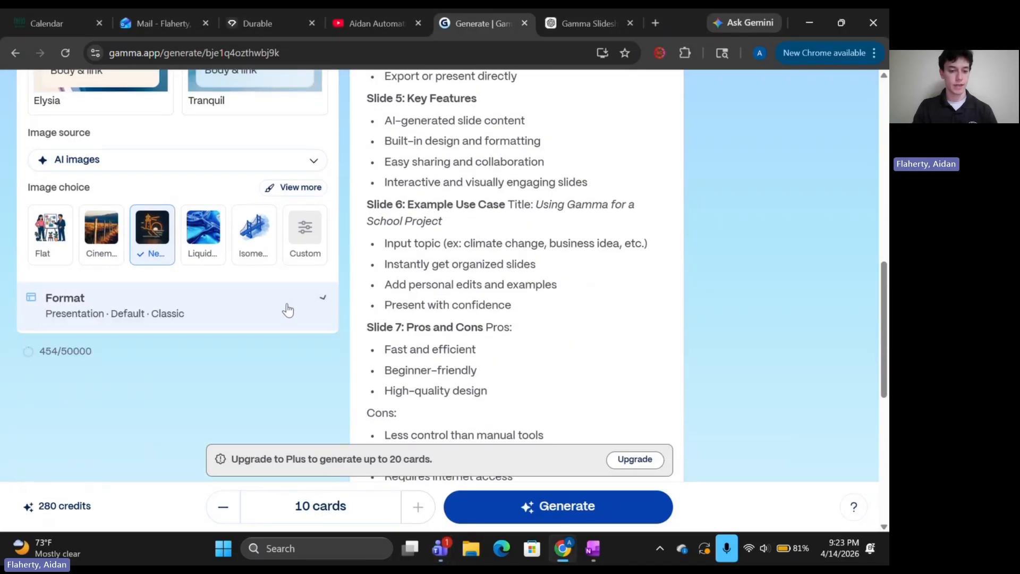
pyautogui.click(222, 508)
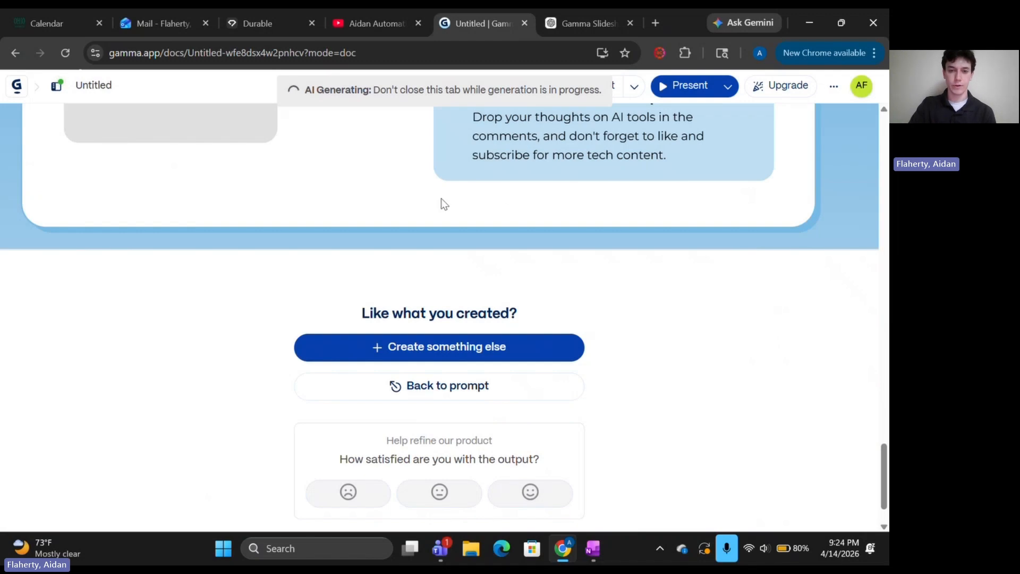
# Review the generated slides from the title slide down to Pros, Cons & Final Thoughts
pyautogui.scroll(8, 443, 204)
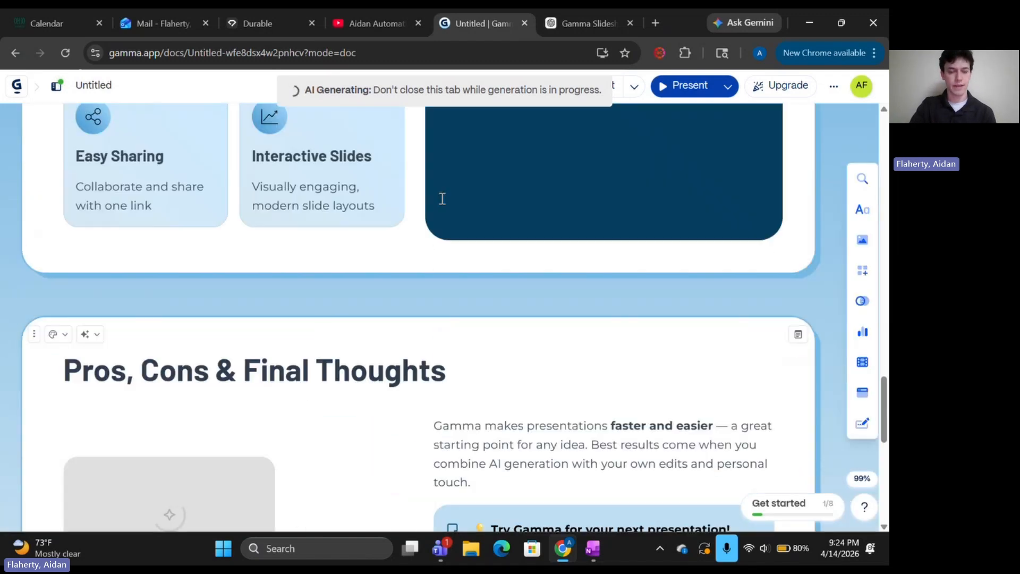
pyautogui.scroll(8, 442, 198)
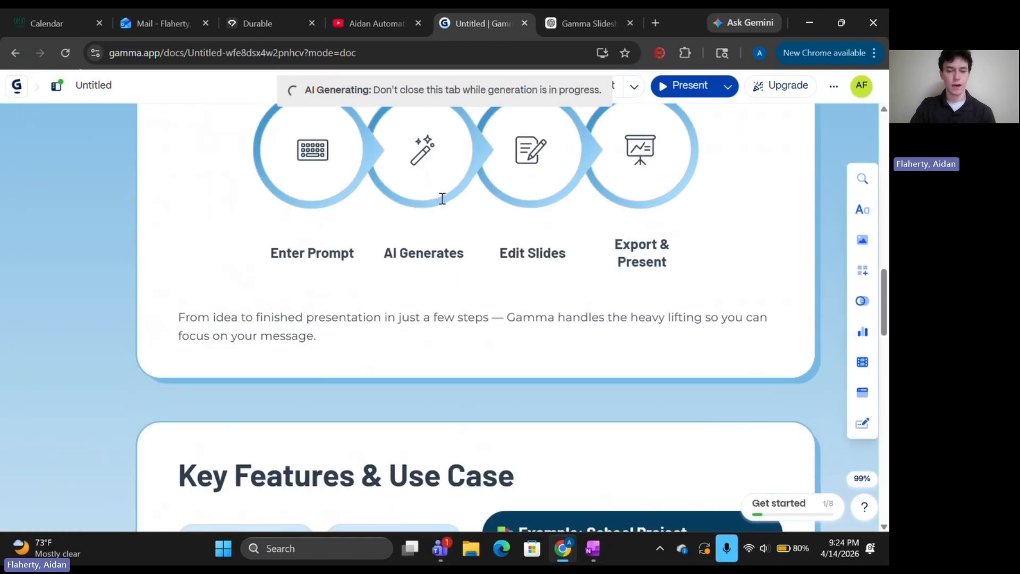
pyautogui.scroll(8, 442, 198)
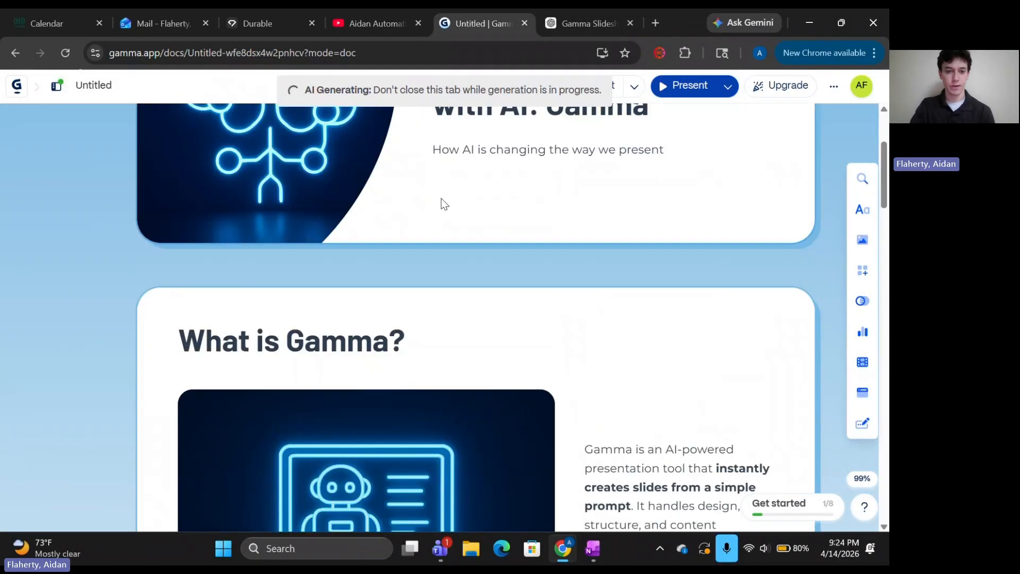
pyautogui.scroll(5, 444, 203)
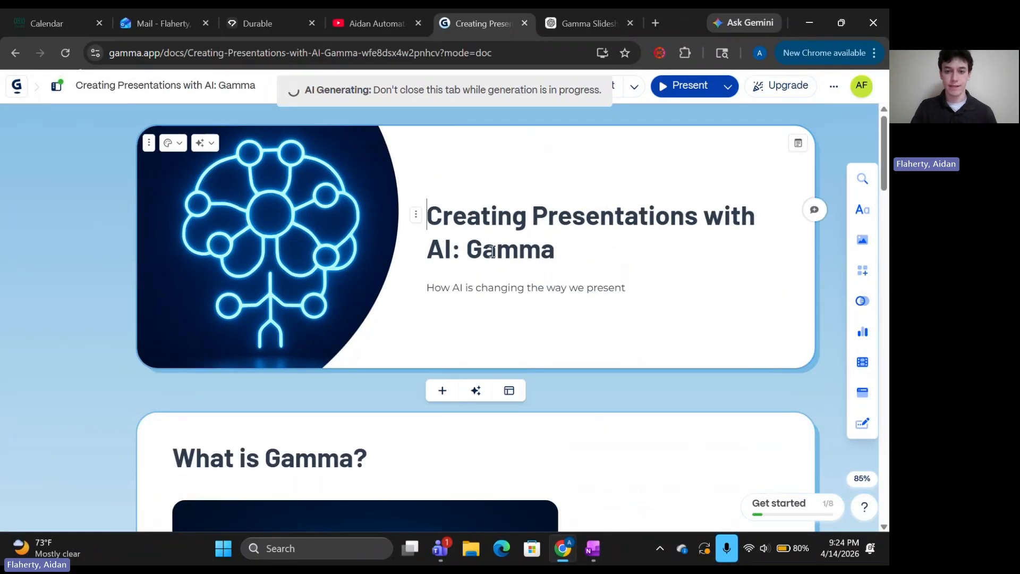
pyautogui.scroll(-3, 426, 274)
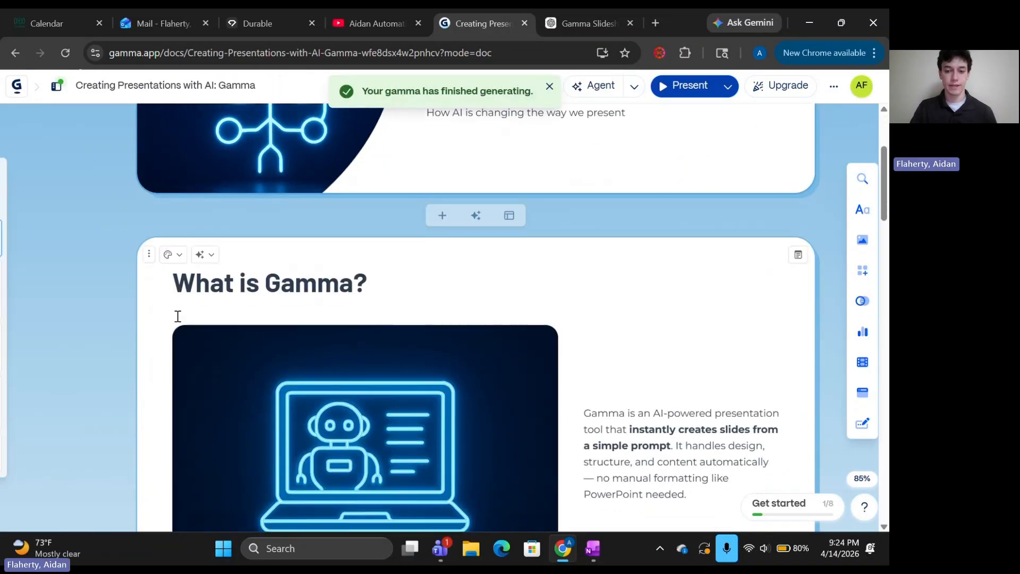
pyautogui.scroll(-3, 178, 318)
pyautogui.scroll(-4, 178, 319)
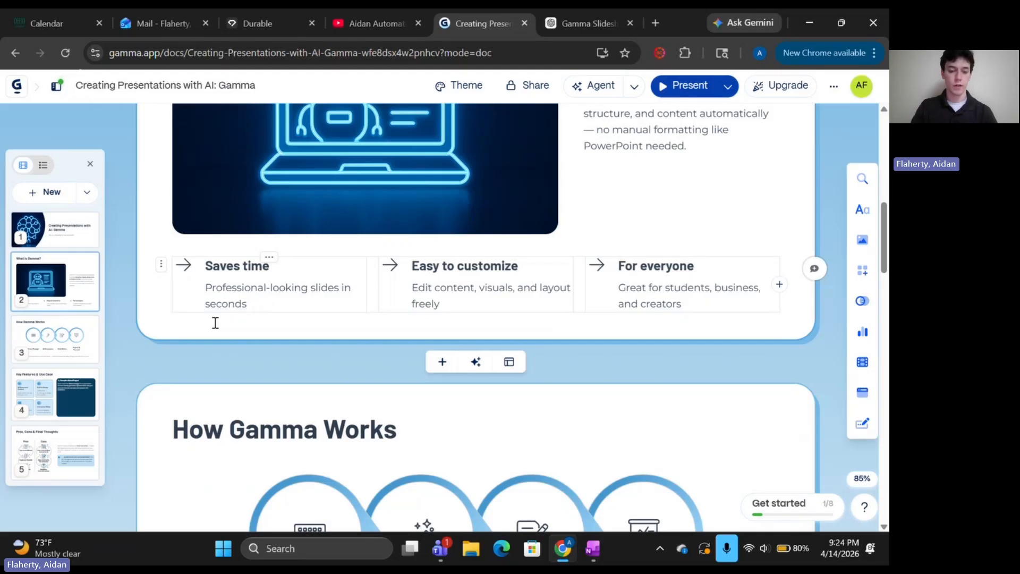
pyautogui.scroll(-5, 197, 330)
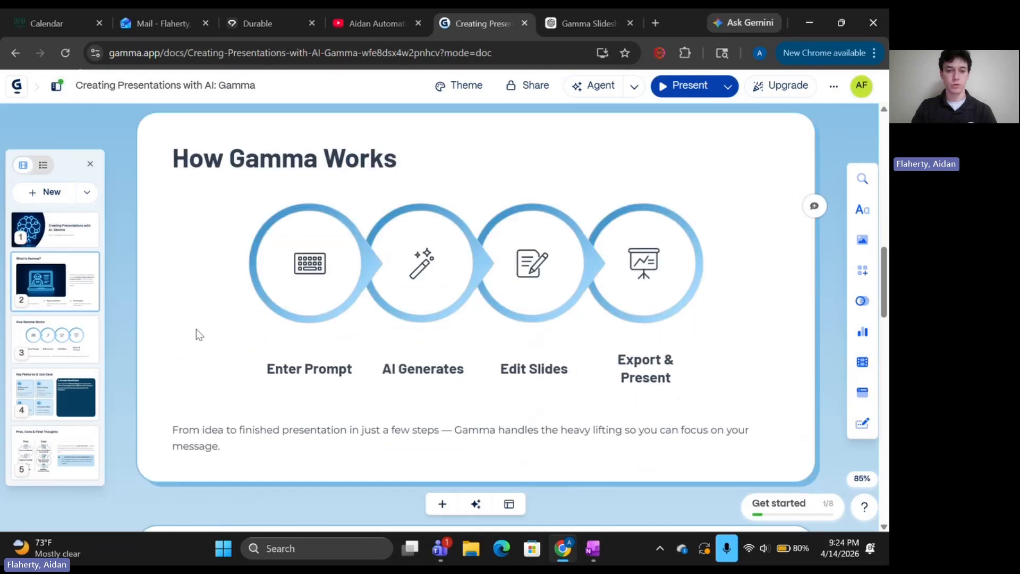
pyautogui.scroll(-5, 196, 329)
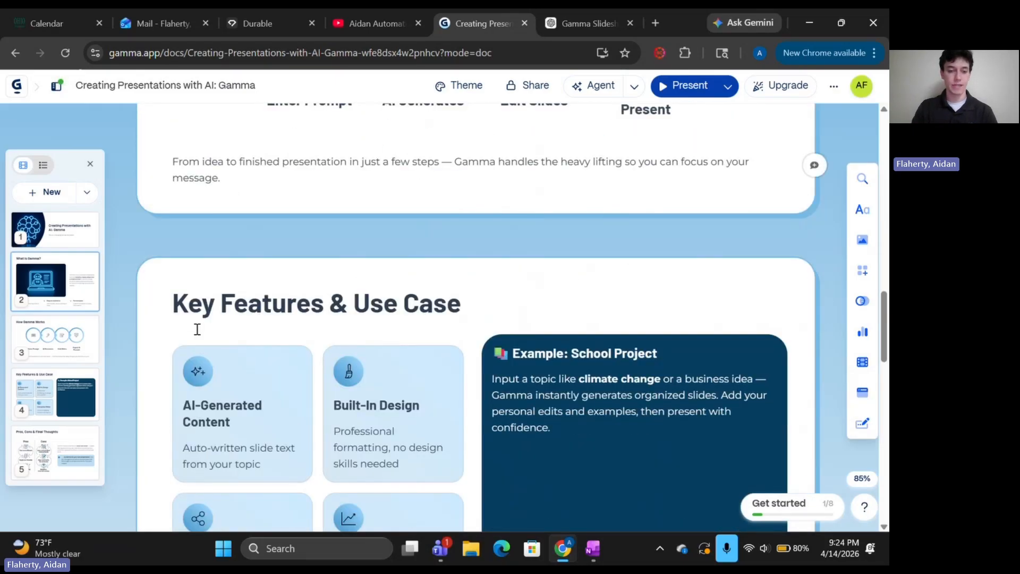
pyautogui.scroll(-6, 197, 329)
pyautogui.scroll(-5, 197, 334)
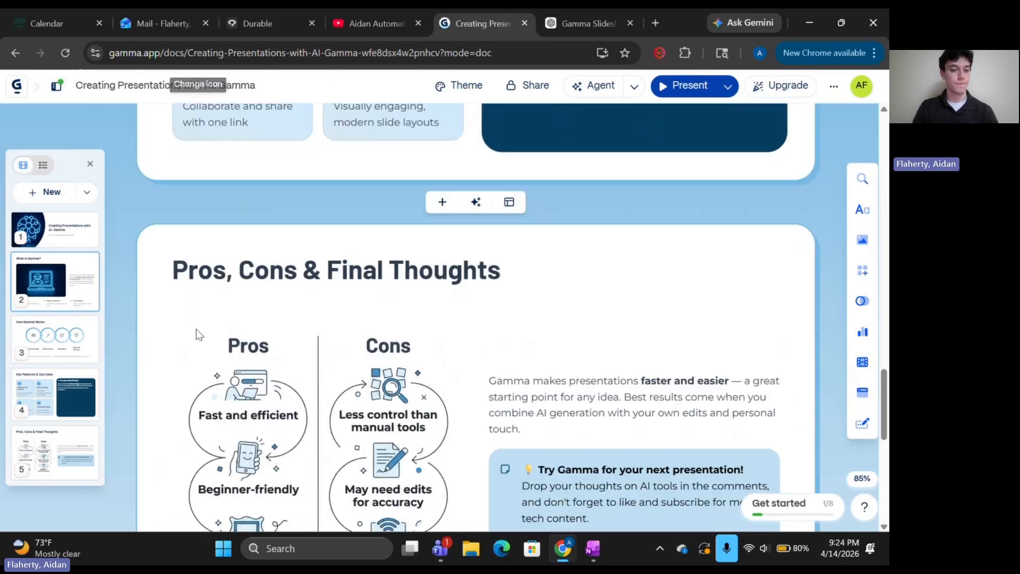
# Review the Pros, Cons & Final Thoughts slide to its end and look back at Key Features & Use Case
pyautogui.scroll(-2, 198, 333)
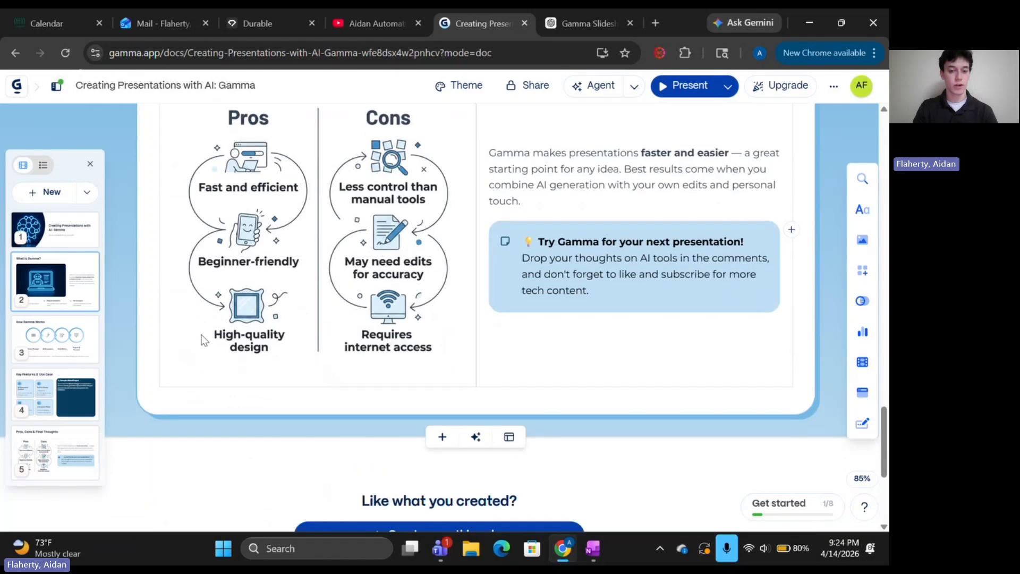
pyautogui.scroll(-2, 205, 345)
pyautogui.scroll(13, 206, 345)
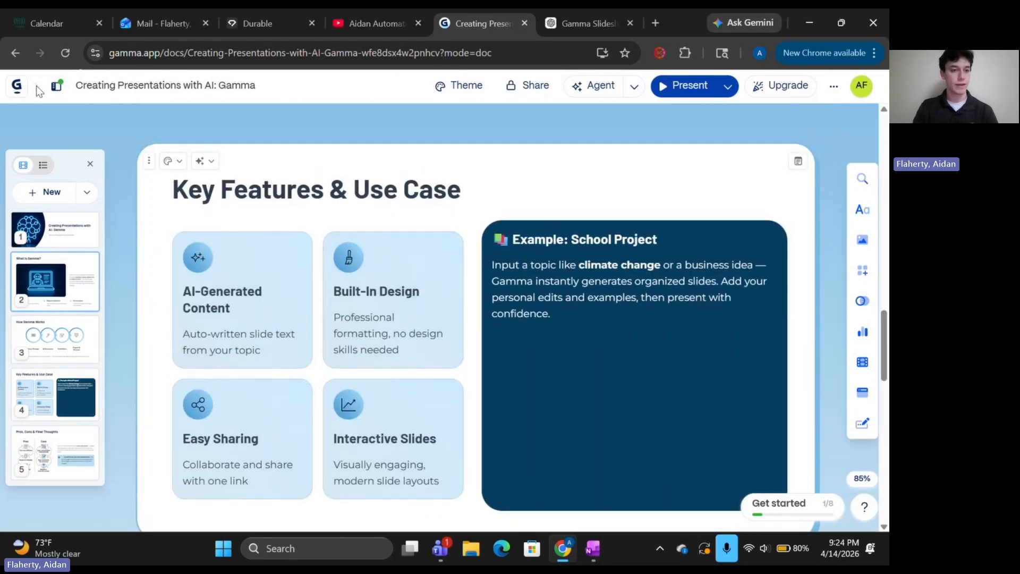
# Return to the prompt editor, change the output format to Webpage, and generate the five-card version
pyautogui.click(15, 53)
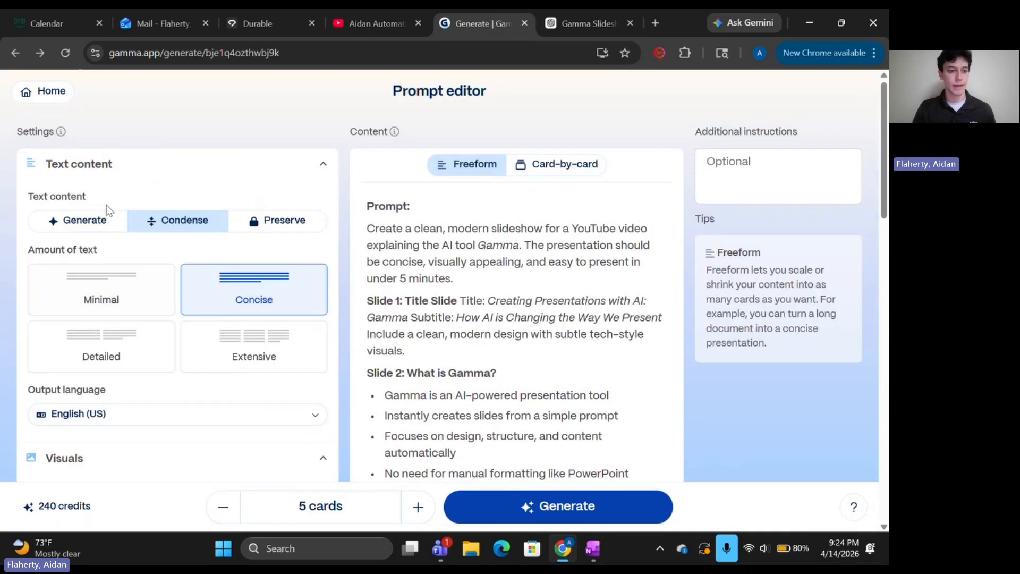
pyautogui.scroll(-5, 107, 212)
pyautogui.scroll(-6, 106, 211)
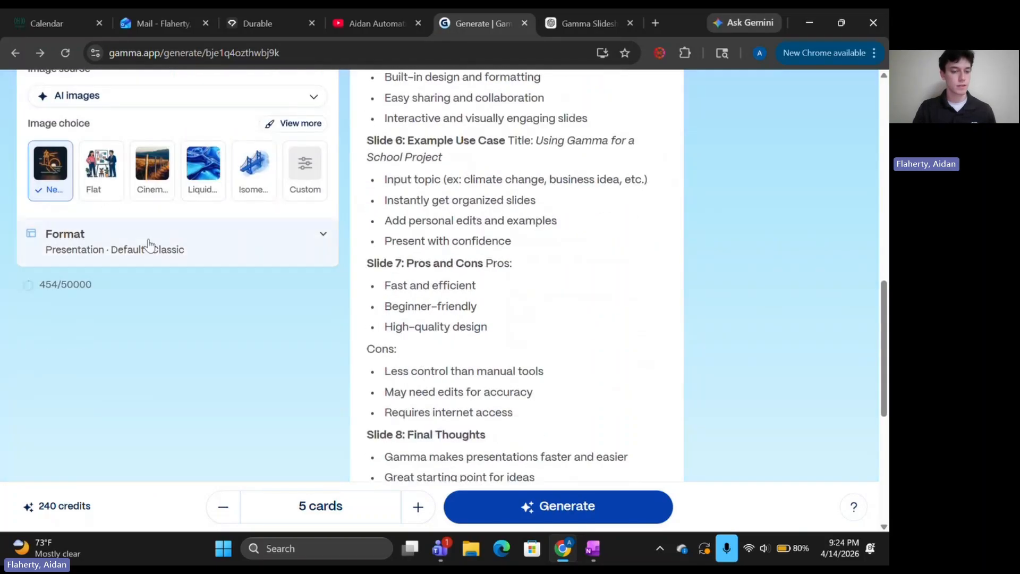
pyautogui.click(213, 292)
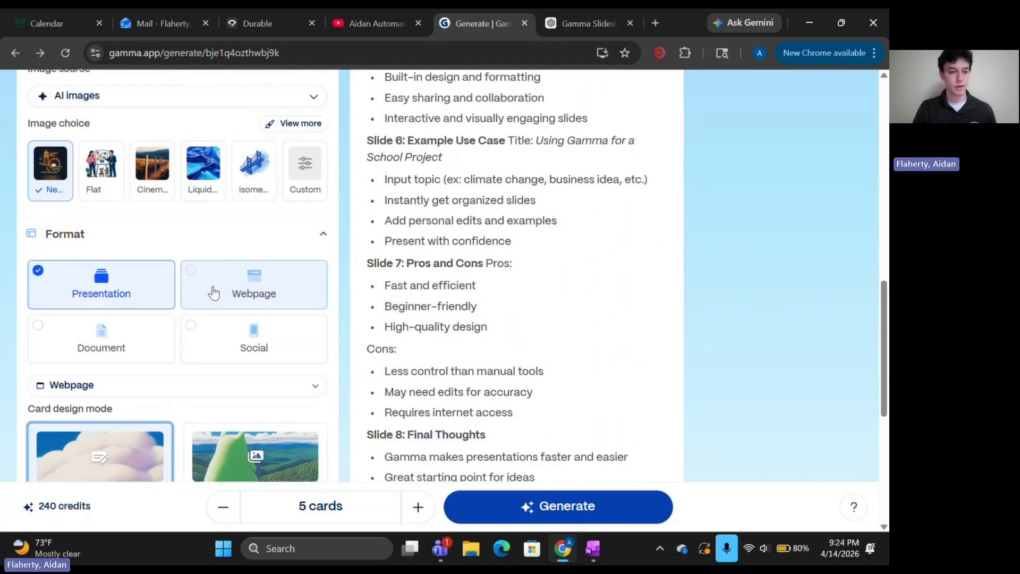
pyautogui.click(213, 292)
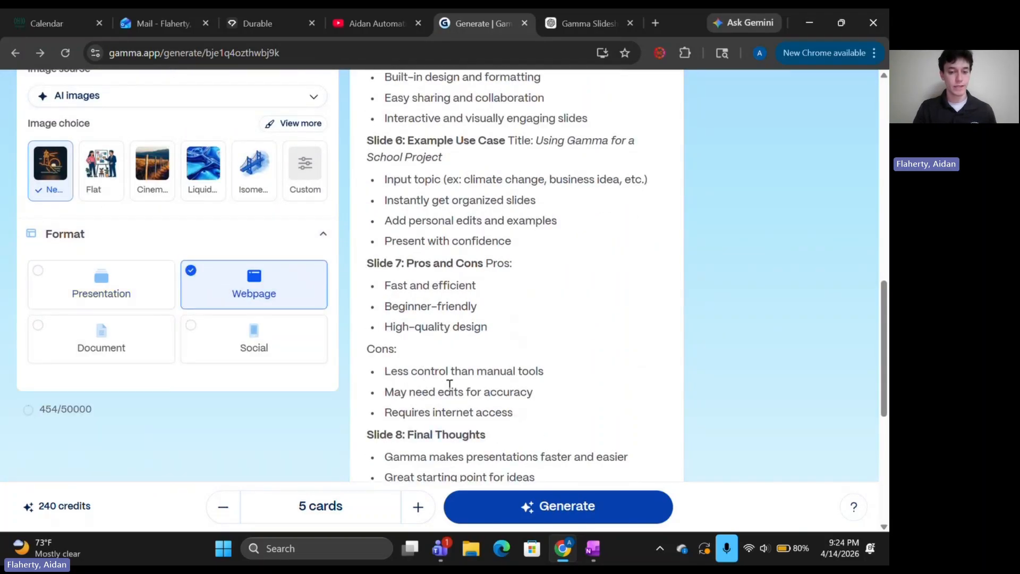
pyautogui.click(528, 505)
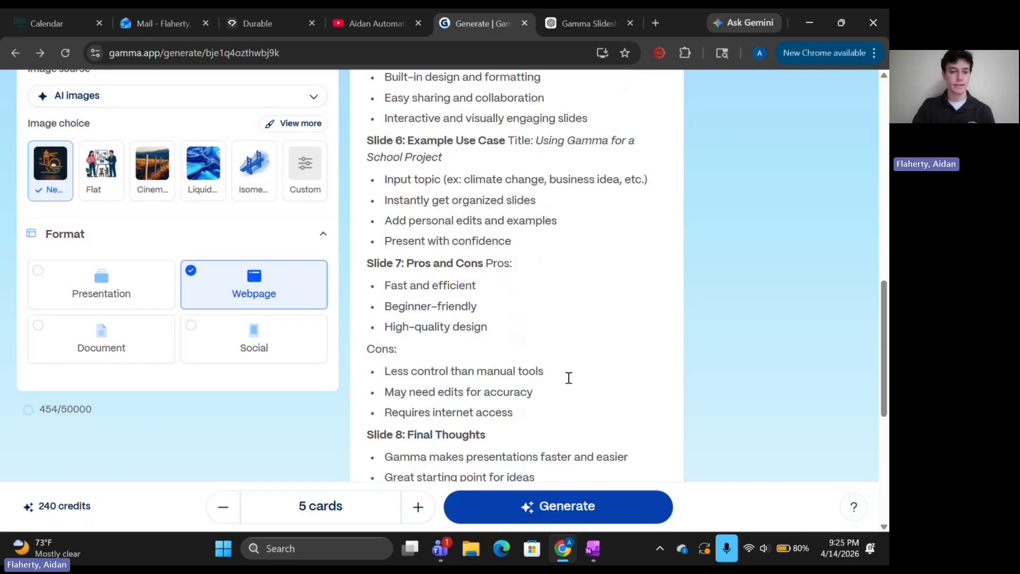
# Look over the generated webpage, publish it, and open the live site
pyautogui.scroll(-1, 259, 267)
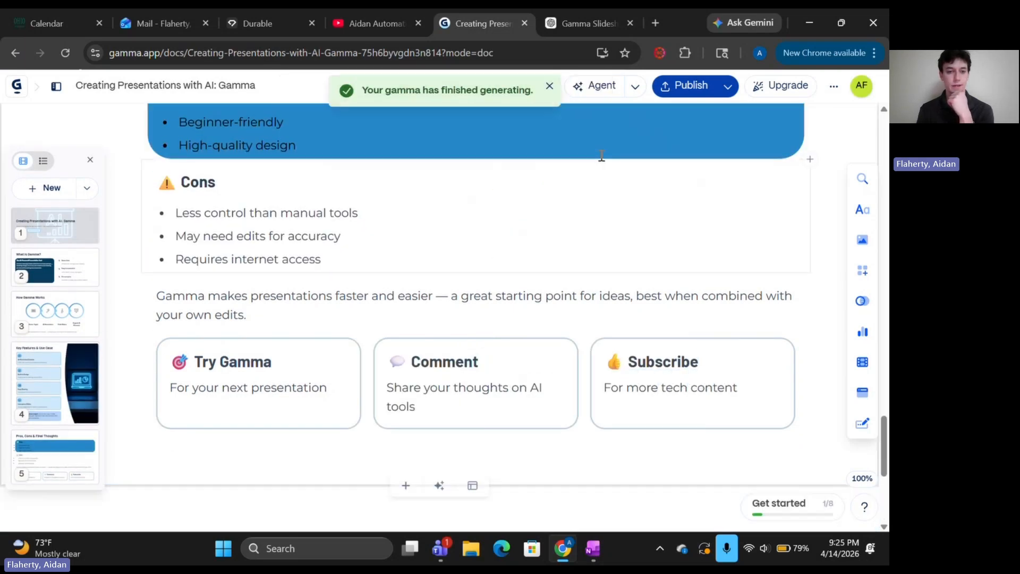
pyautogui.scroll(7, 602, 155)
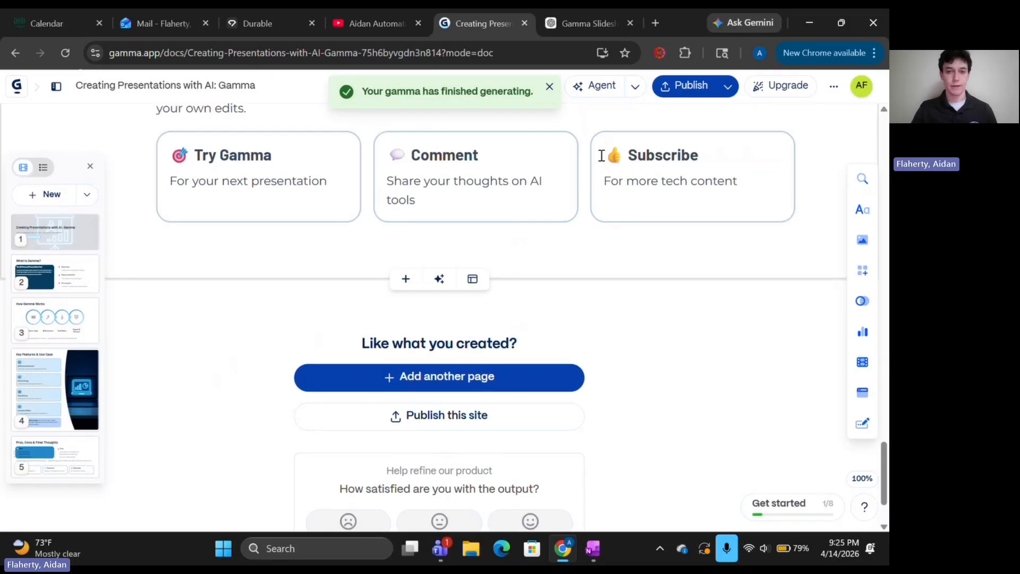
pyautogui.scroll(9, 600, 154)
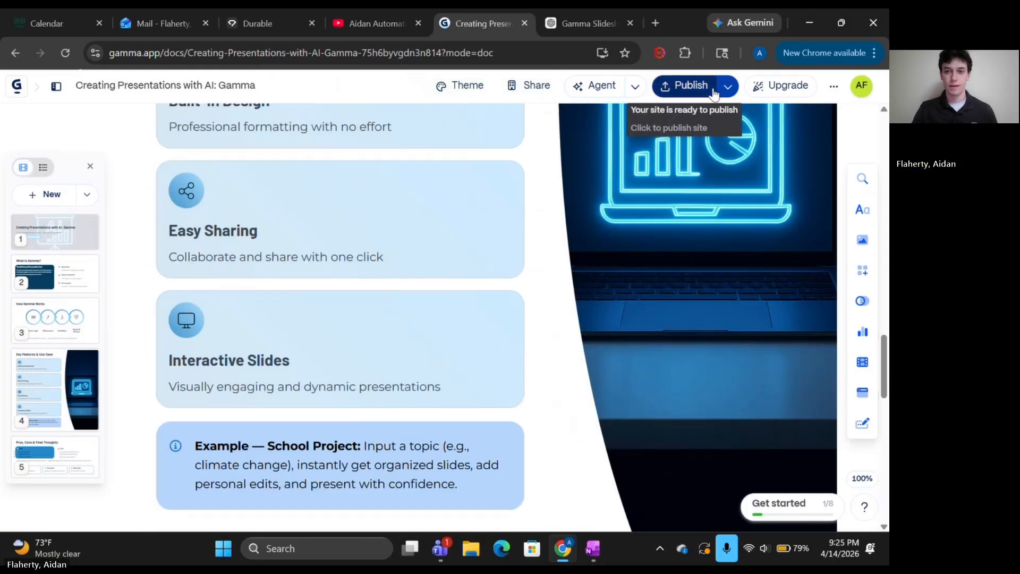
pyautogui.click(713, 89)
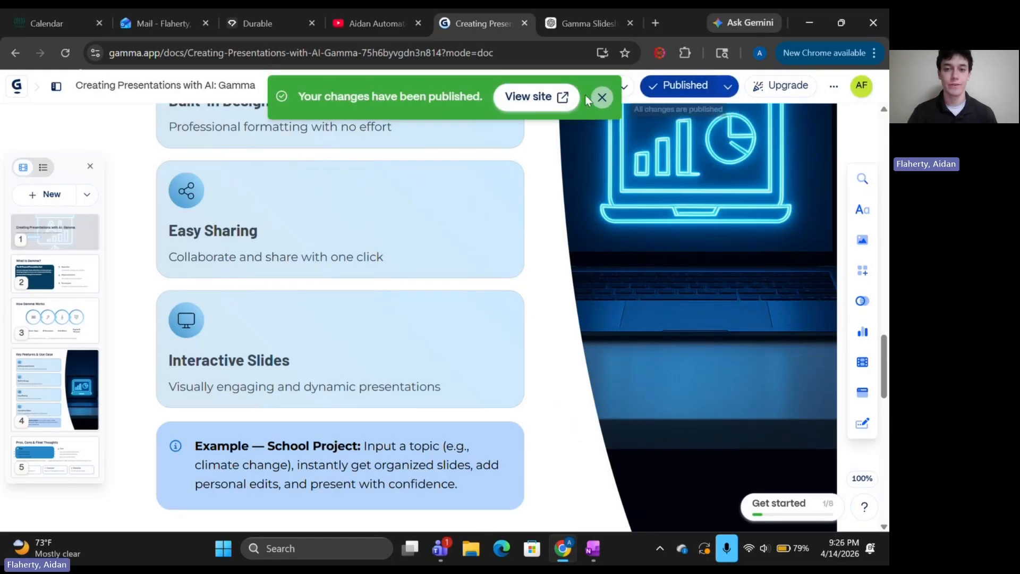
pyautogui.click(539, 95)
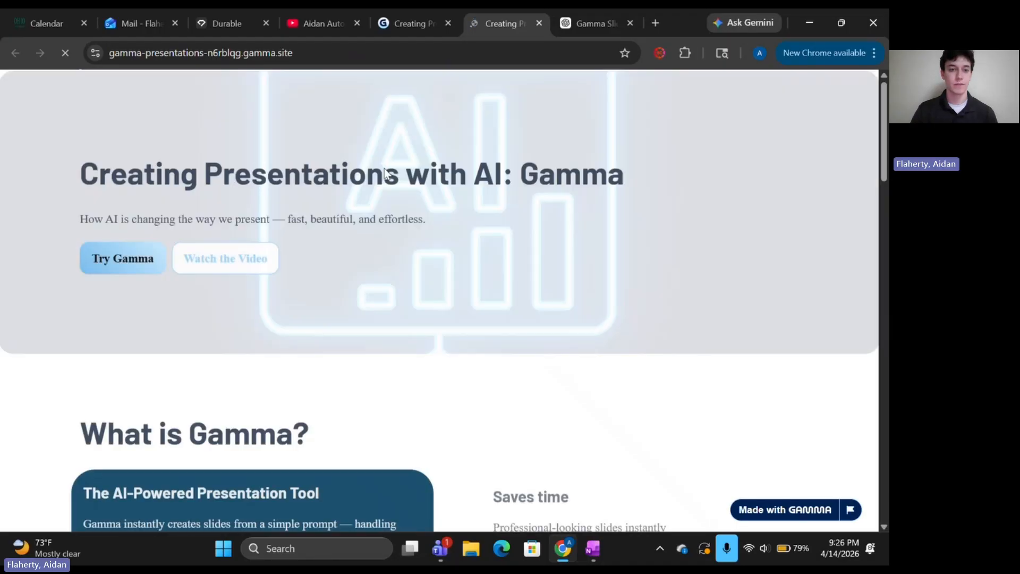
# Examine the published site's sections, from the title banner through What is Gamma? to How Gamma Works
pyautogui.scroll(-6, 142, 331)
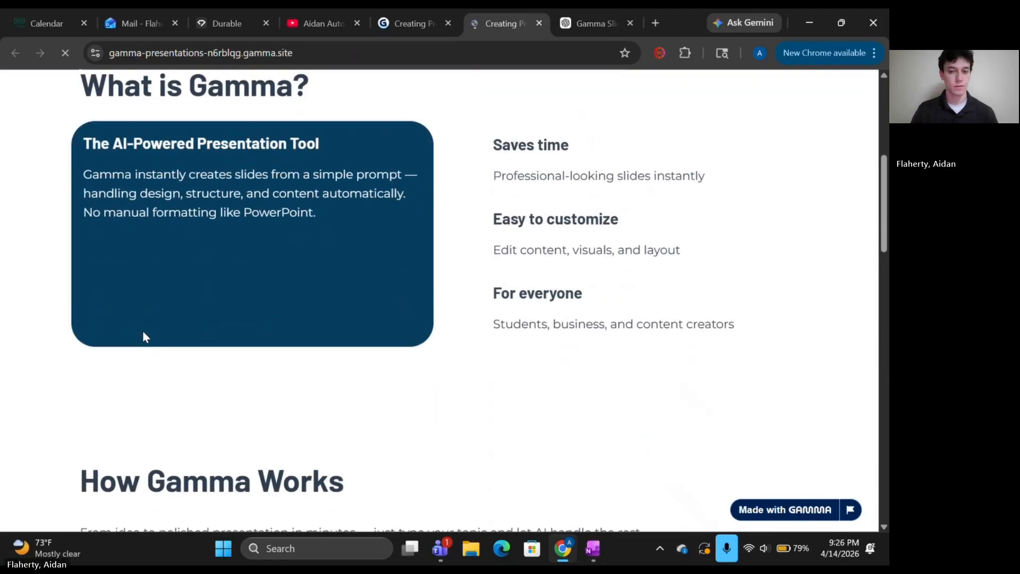
pyautogui.scroll(-4, 143, 331)
pyautogui.scroll(-2, 143, 331)
pyautogui.scroll(6, 143, 331)
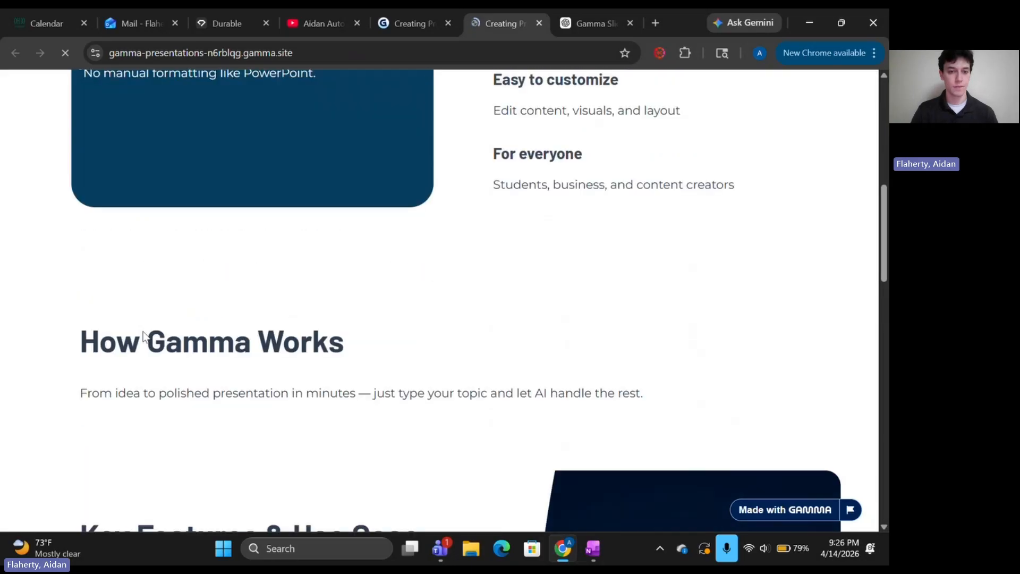
pyautogui.scroll(-4, 143, 331)
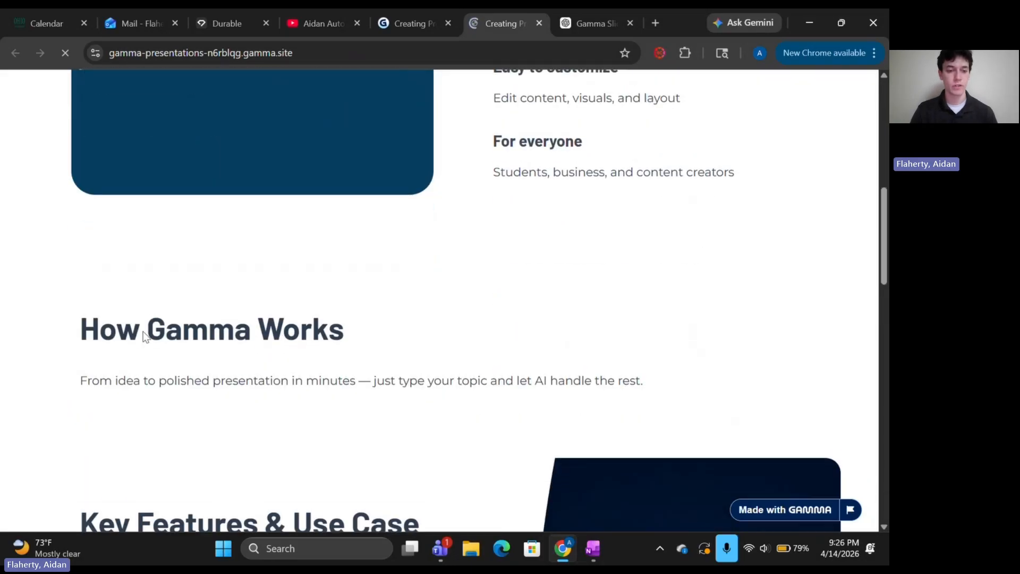
pyautogui.scroll(-1, 145, 334)
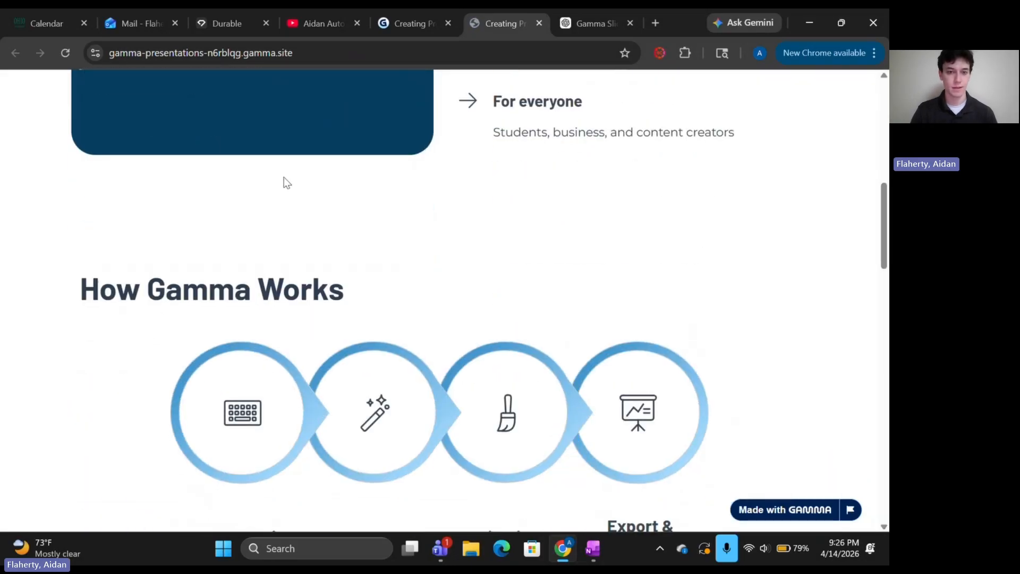
pyautogui.scroll(3, 302, 167)
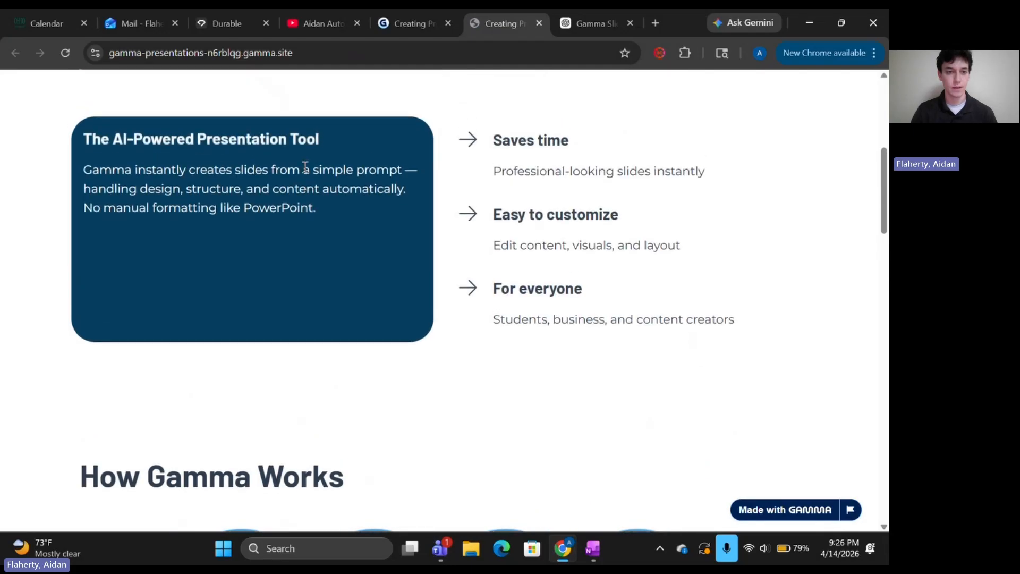
pyautogui.scroll(3, 305, 167)
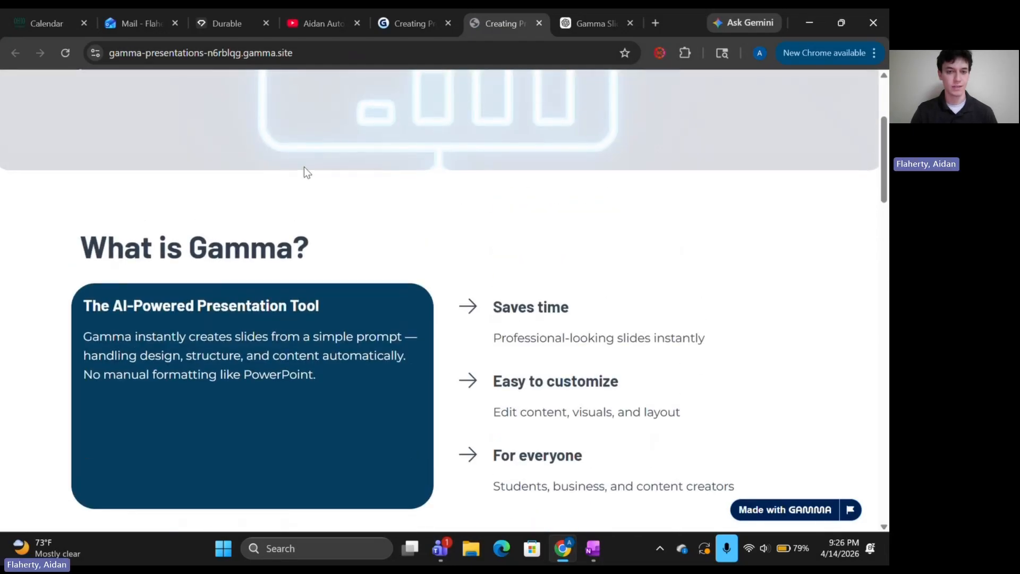
pyautogui.scroll(3, 305, 169)
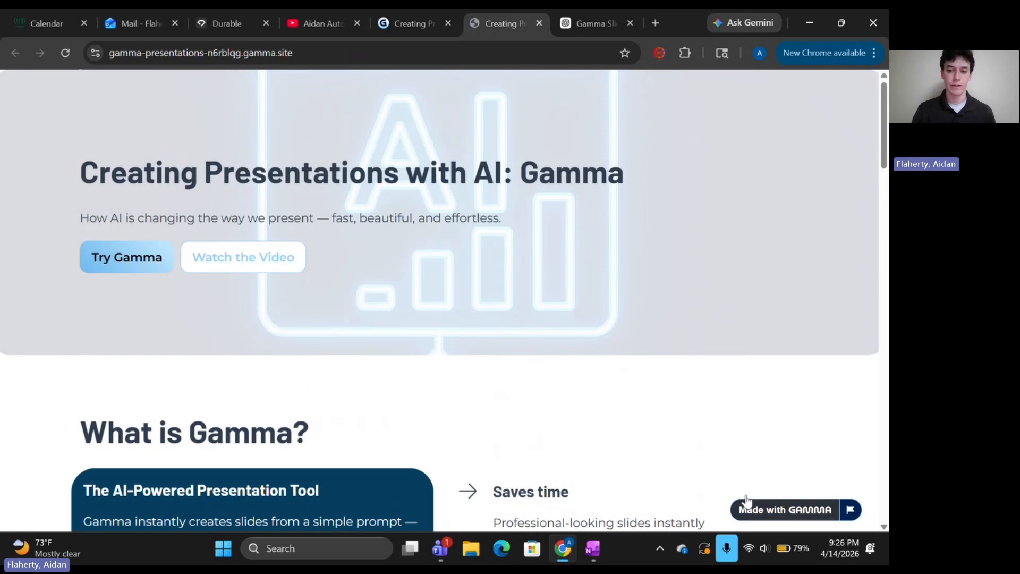
# Test the Try Gamma link on the published site and return to the site's title section
pyautogui.click(142, 264)
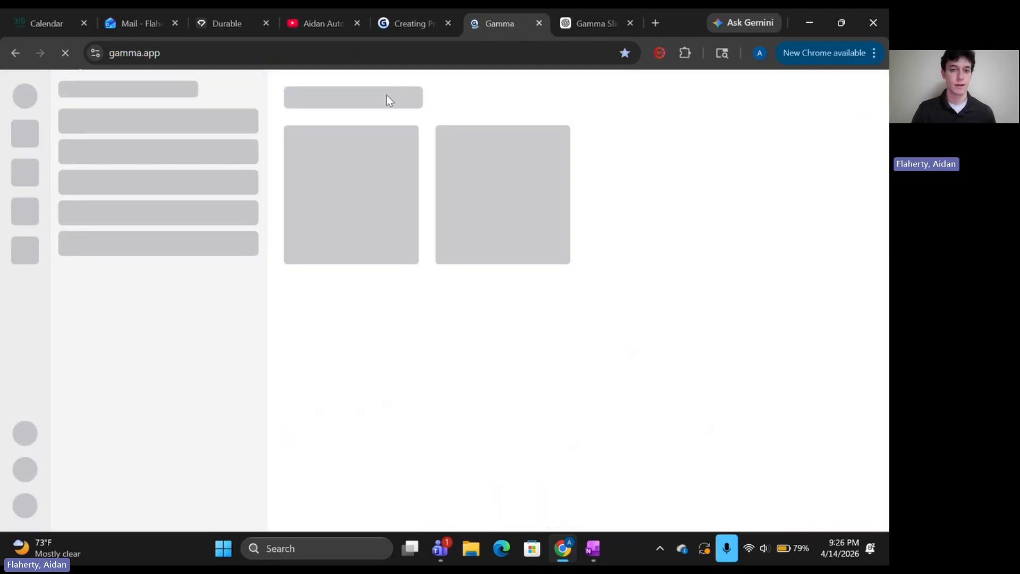
pyautogui.click(16, 54)
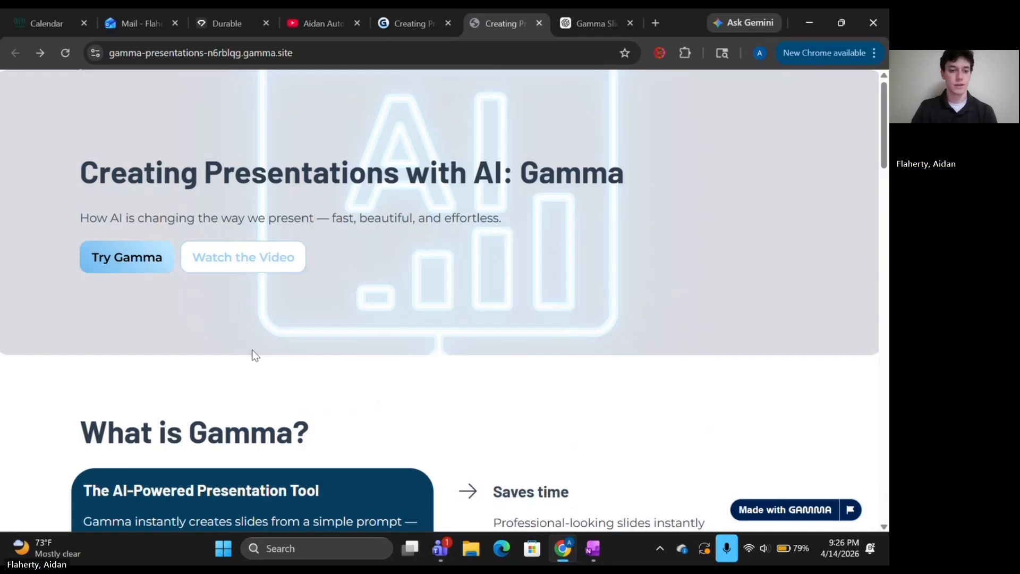
pyautogui.scroll(-1, 259, 359)
pyautogui.scroll(1, 260, 359)
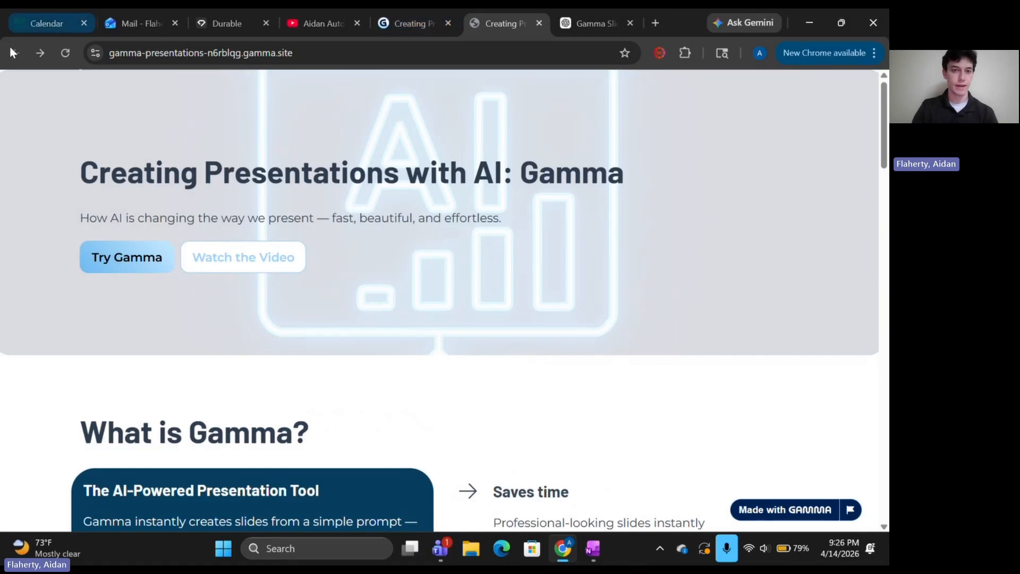
# Go back from the webpage document to the prompt editor and change the output format to Social
pyautogui.click(405, 22)
pyautogui.click(16, 59)
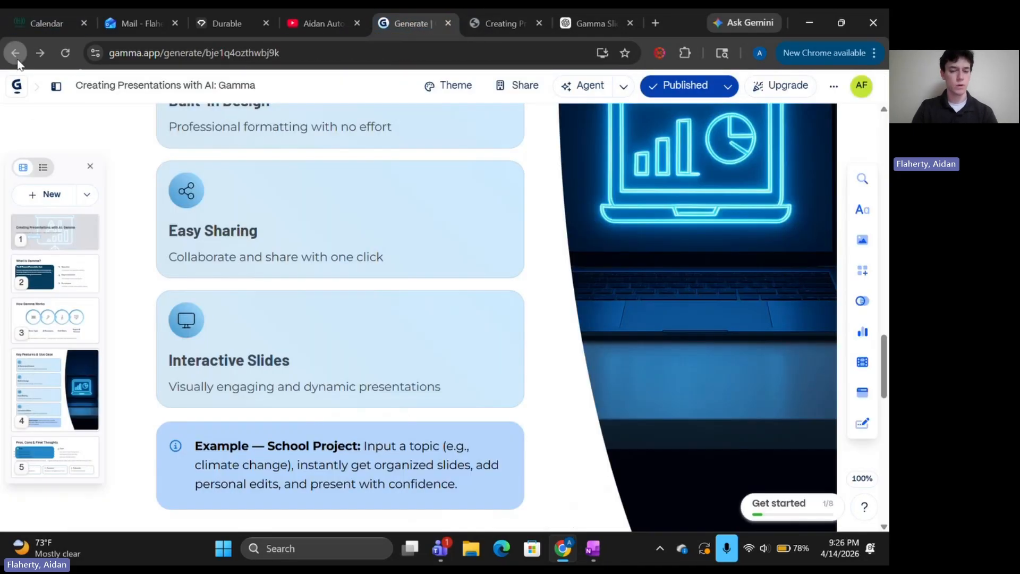
pyautogui.scroll(-5, 155, 317)
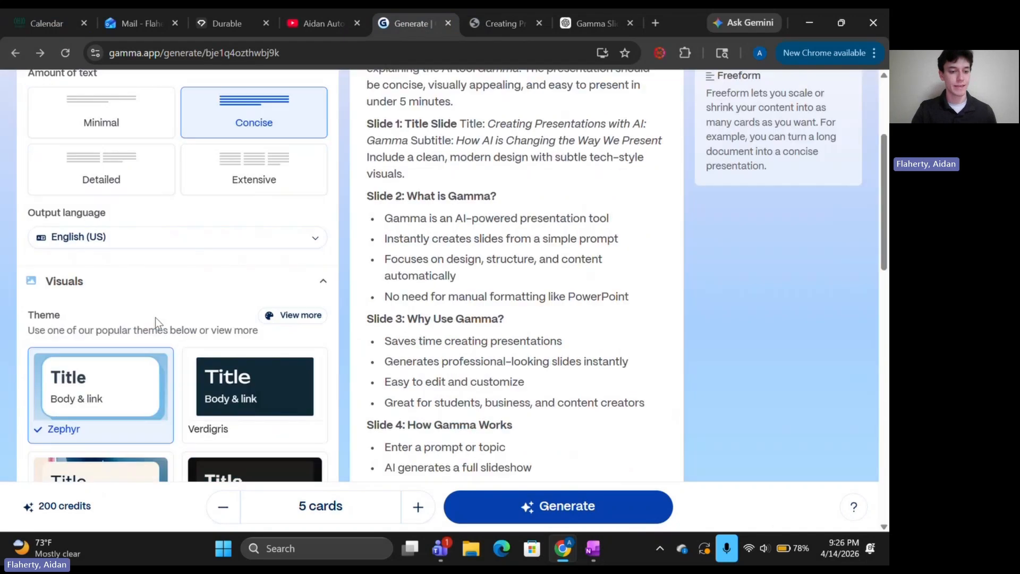
pyautogui.scroll(-5, 156, 322)
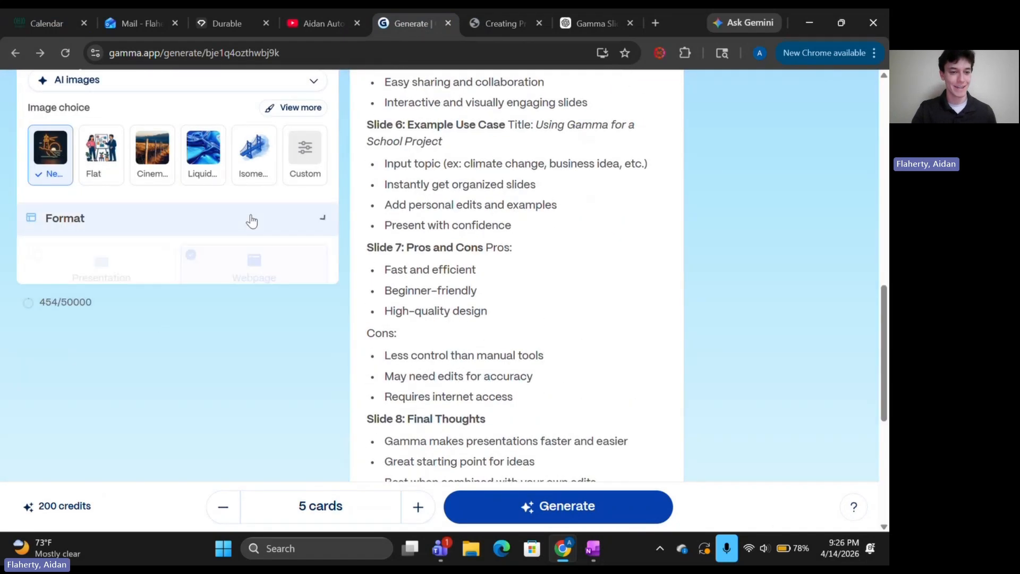
pyautogui.click(251, 219)
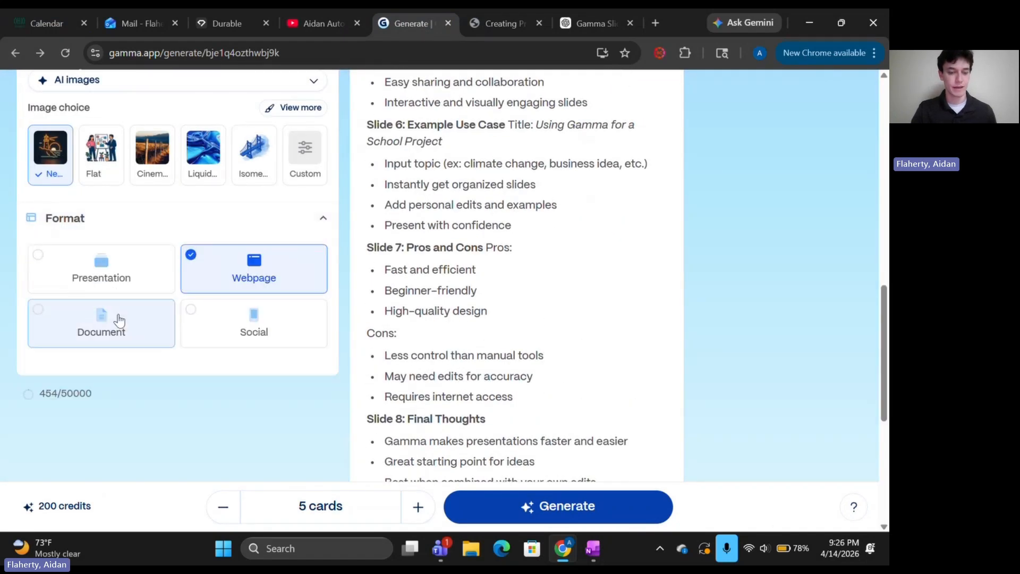
pyautogui.click(216, 329)
pyautogui.scroll(-1, 213, 387)
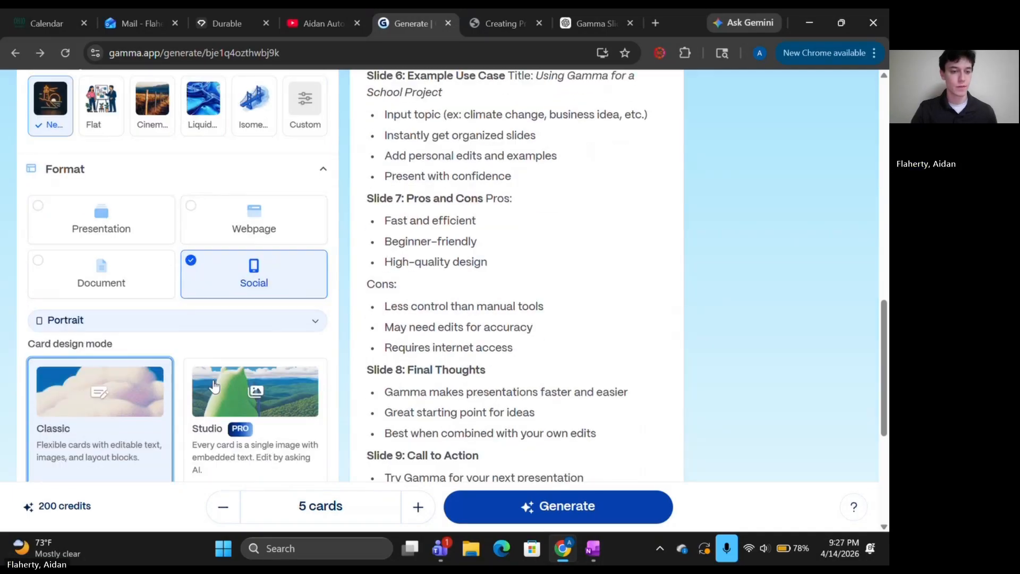
# Check the social card sizes, keep Portrait with the Classic design mode, and generate the five cards
pyautogui.scroll(-1, 214, 372)
pyautogui.click(215, 296)
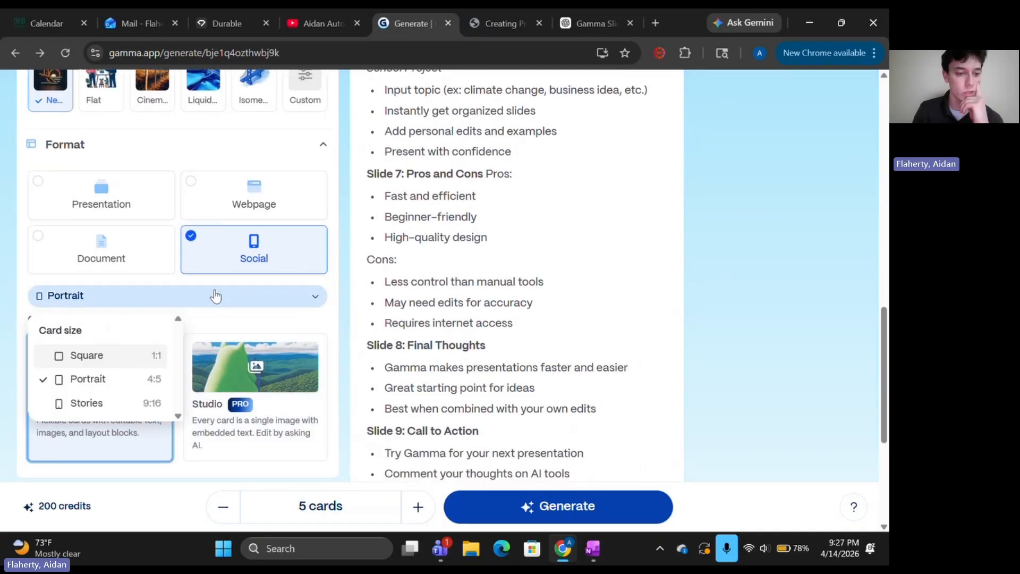
pyautogui.click(215, 296)
pyautogui.scroll(-2, 212, 319)
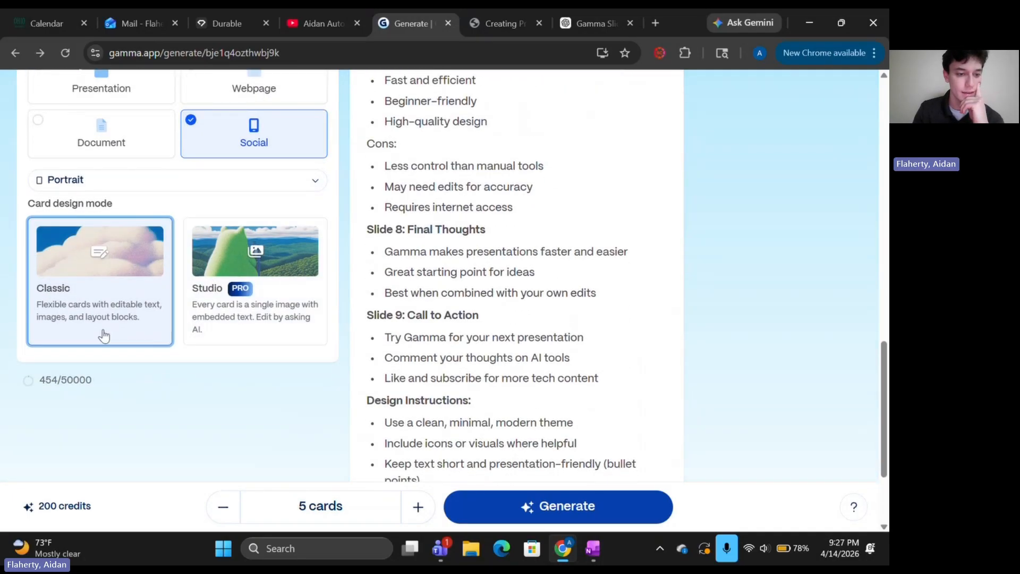
pyautogui.scroll(-1, 104, 335)
pyautogui.click(577, 506)
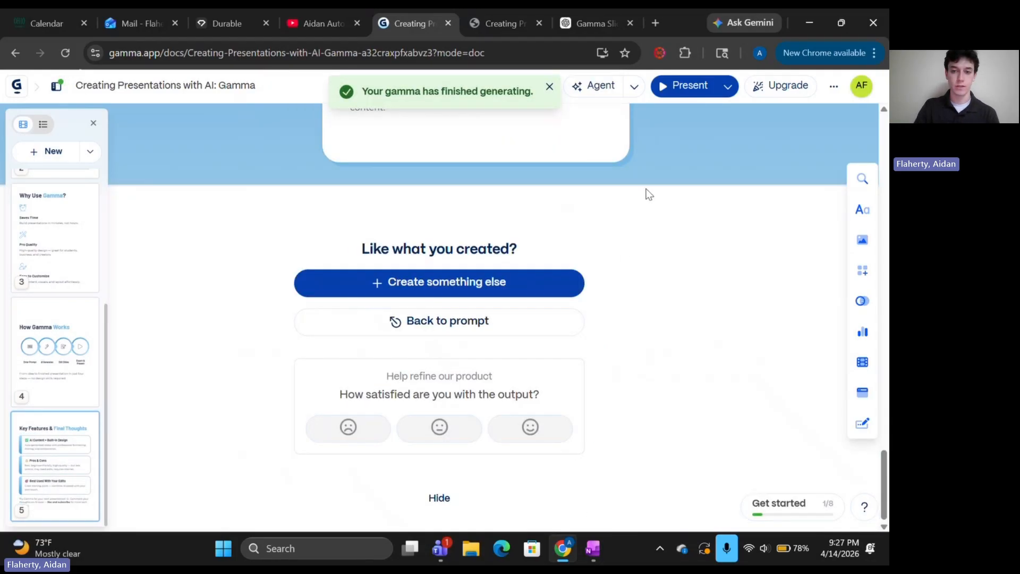
# Review the generated social cards from Key Features & Final Thoughts back up to the title card
pyautogui.scroll(6, 648, 194)
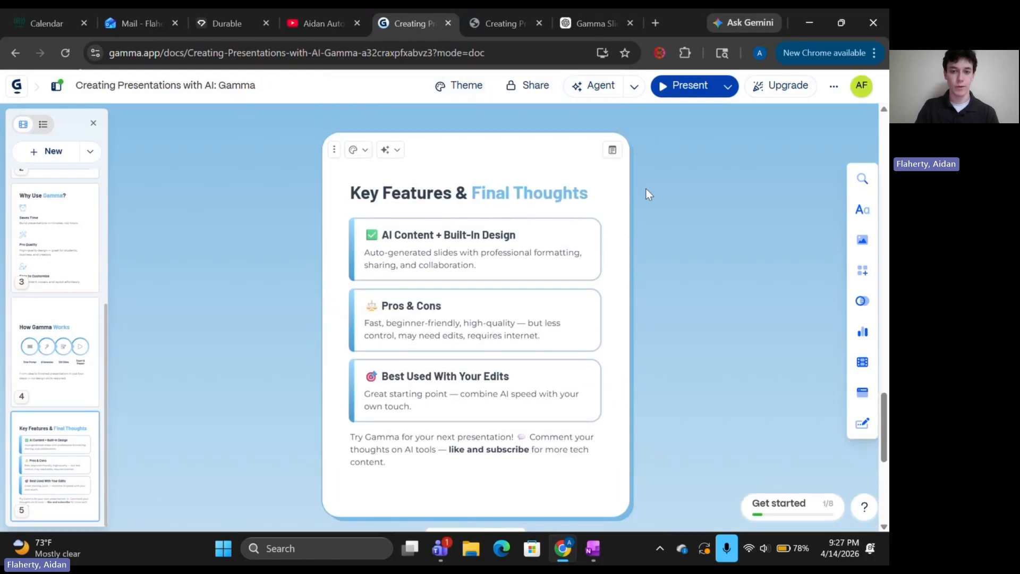
pyautogui.scroll(2, 648, 194)
pyautogui.scroll(3, 648, 194)
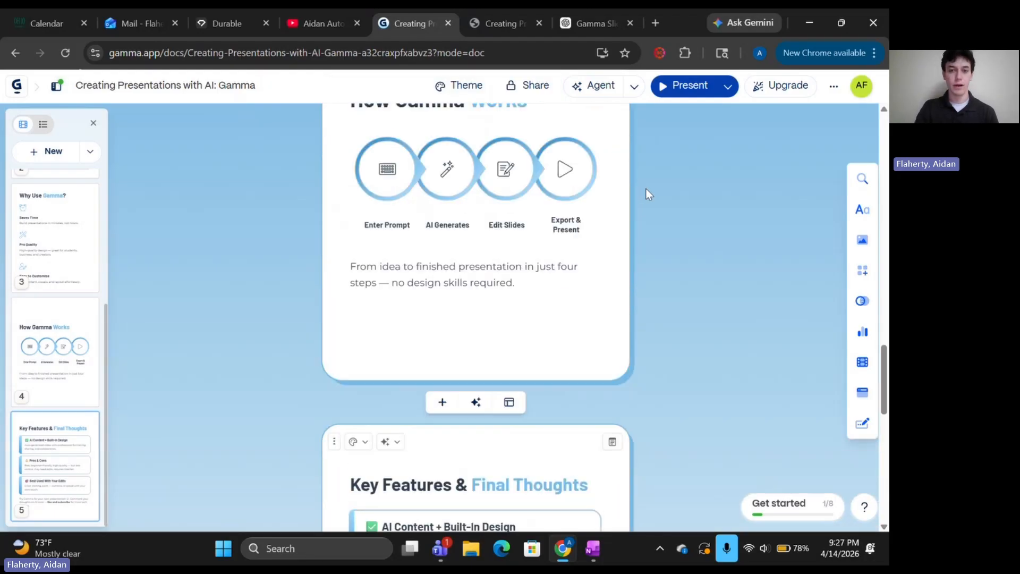
pyautogui.scroll(8, 645, 190)
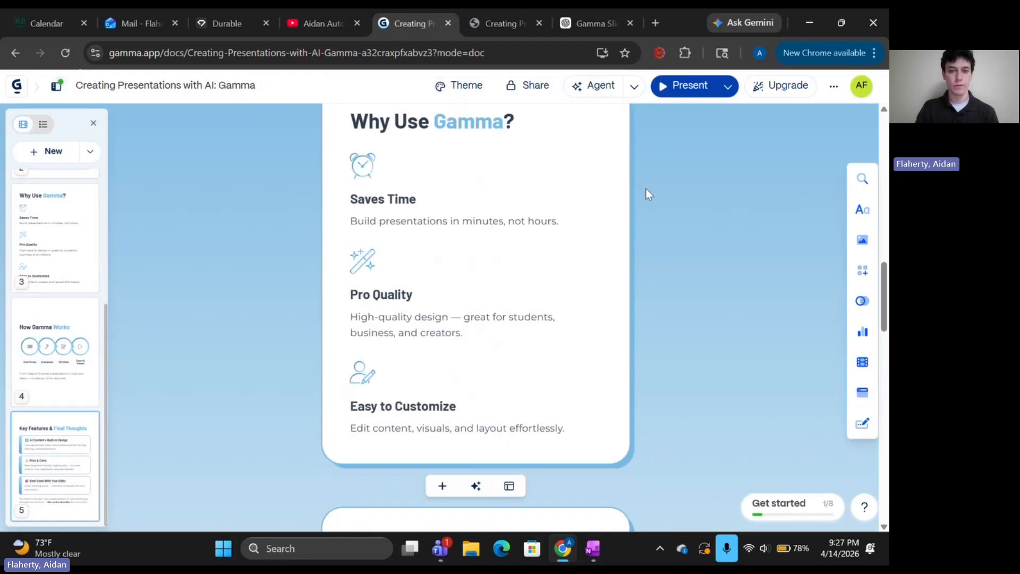
pyautogui.scroll(8, 646, 190)
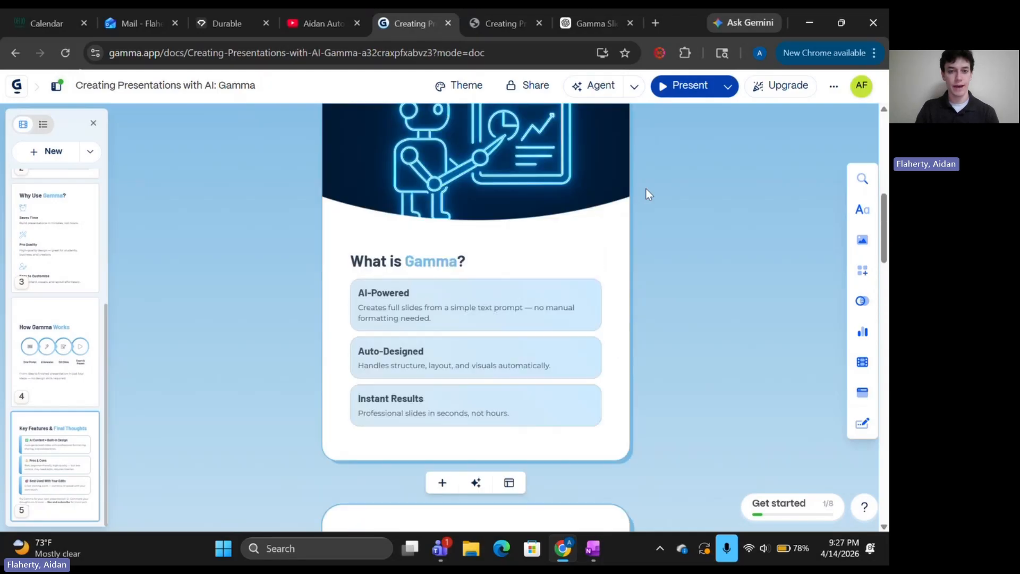
pyautogui.scroll(2, 647, 194)
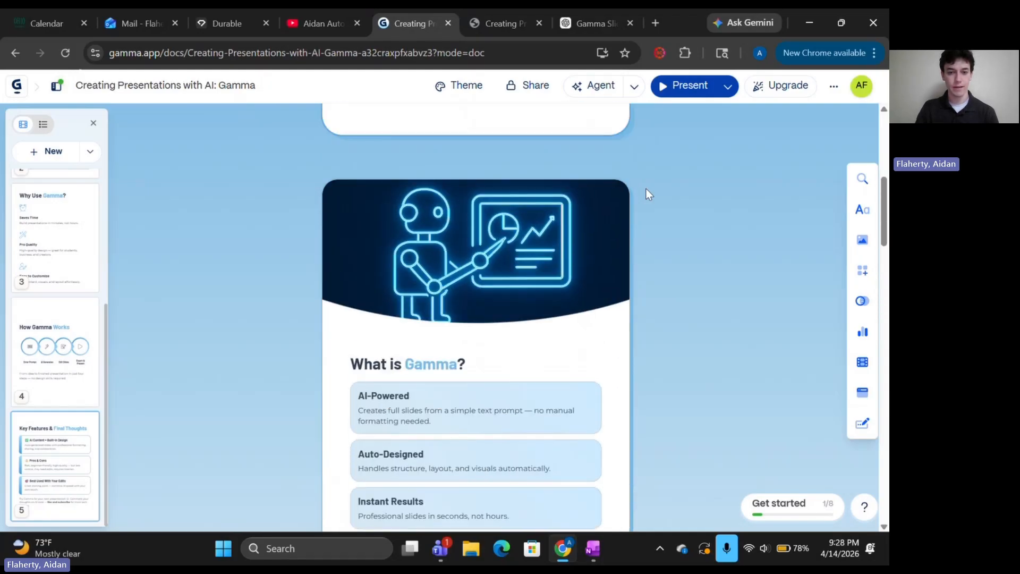
pyautogui.scroll(2, 647, 194)
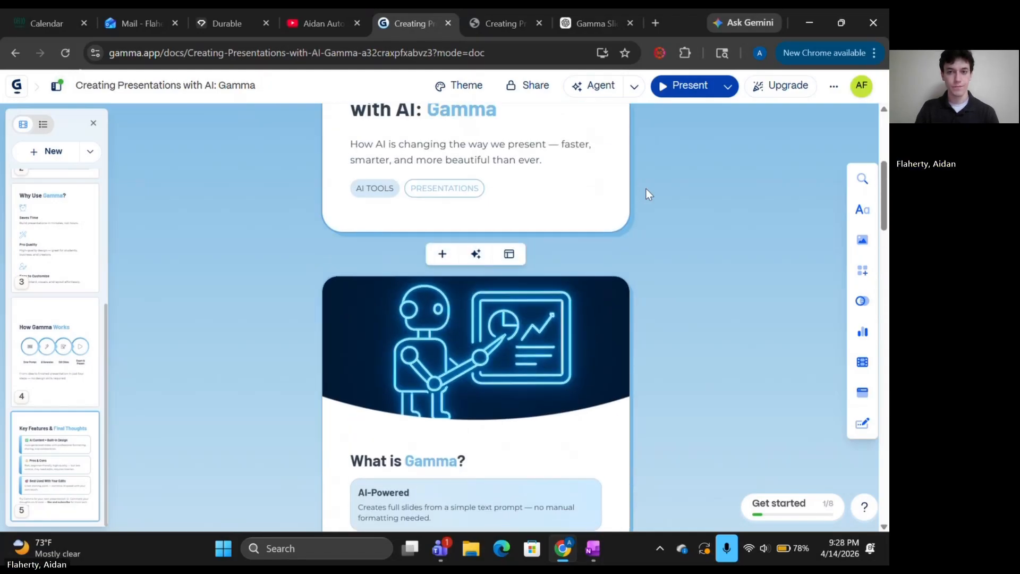
pyautogui.scroll(5, 646, 194)
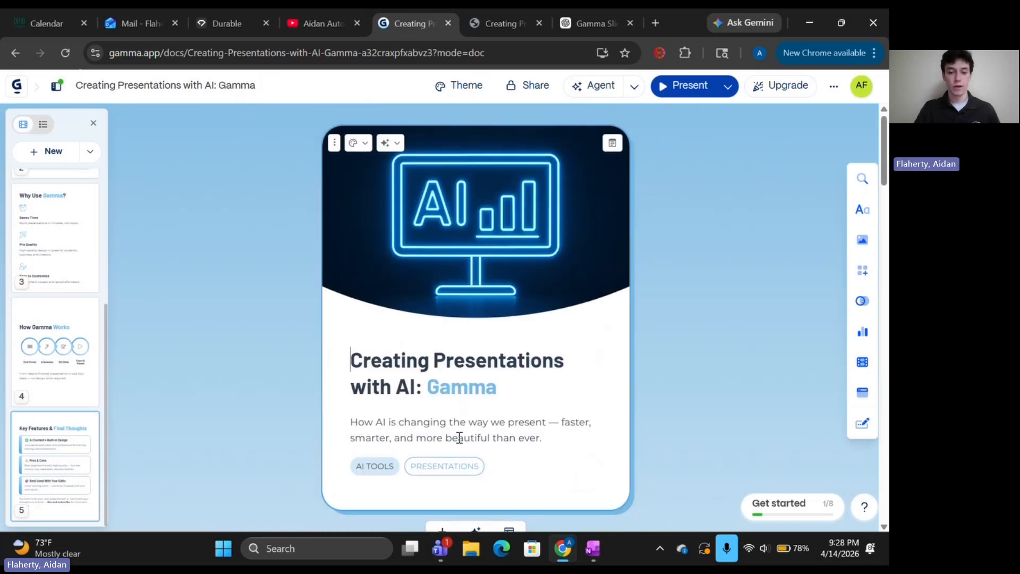
# Delete the last two letters of "Gamma" in the title card's heading
pyautogui.press('BackSpace')
pyautogui.press('BackSpace')
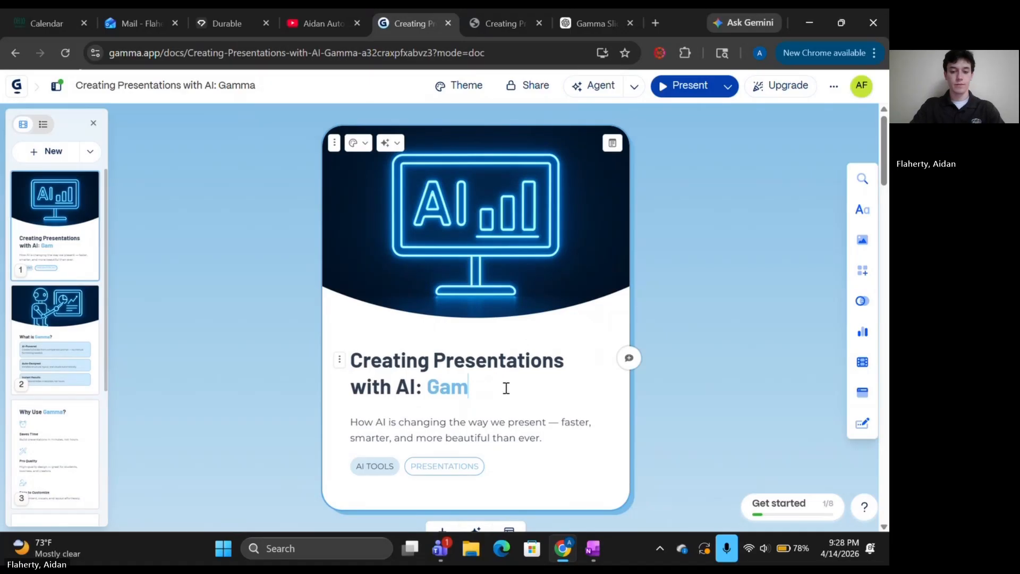